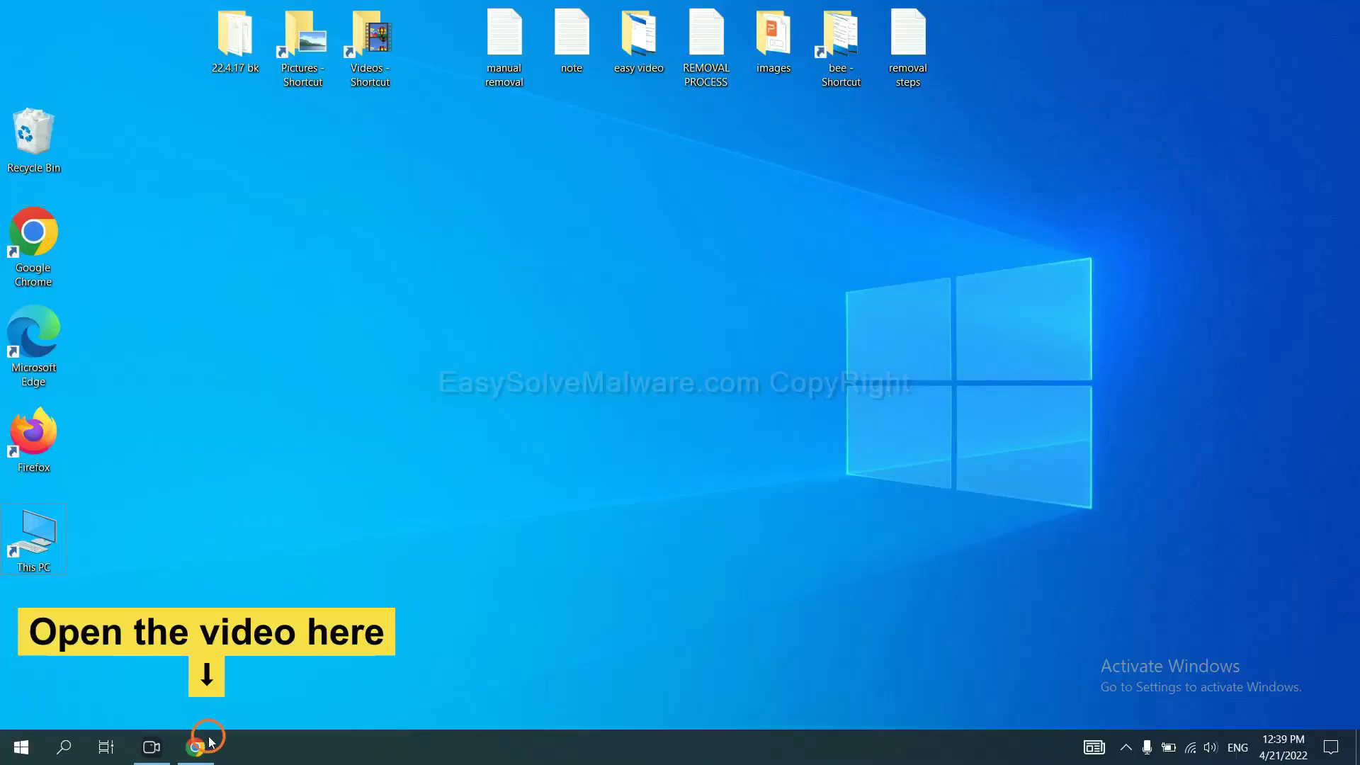
Download SpyHunter for Windows from the easysolvemalware.com guide linked in the video and run it.
left_click(208, 745)
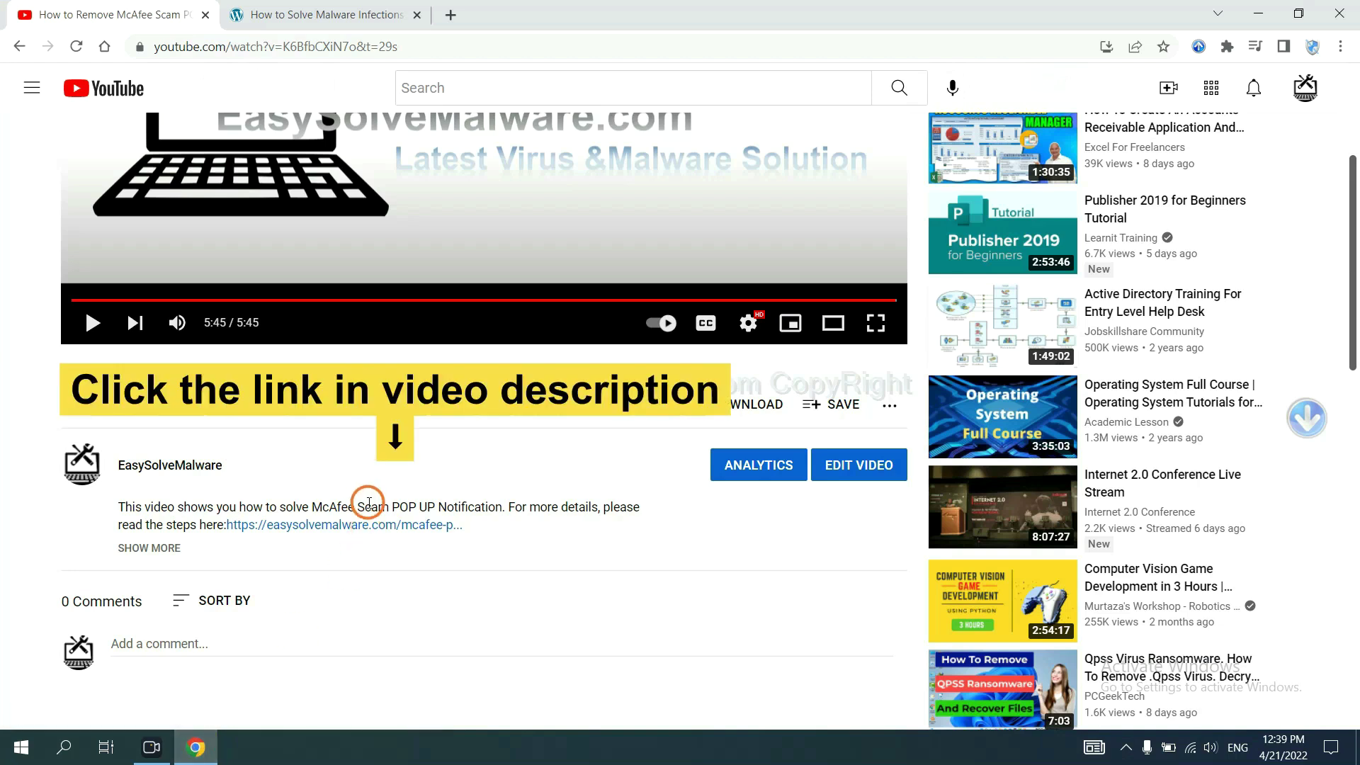
left_click(376, 527)
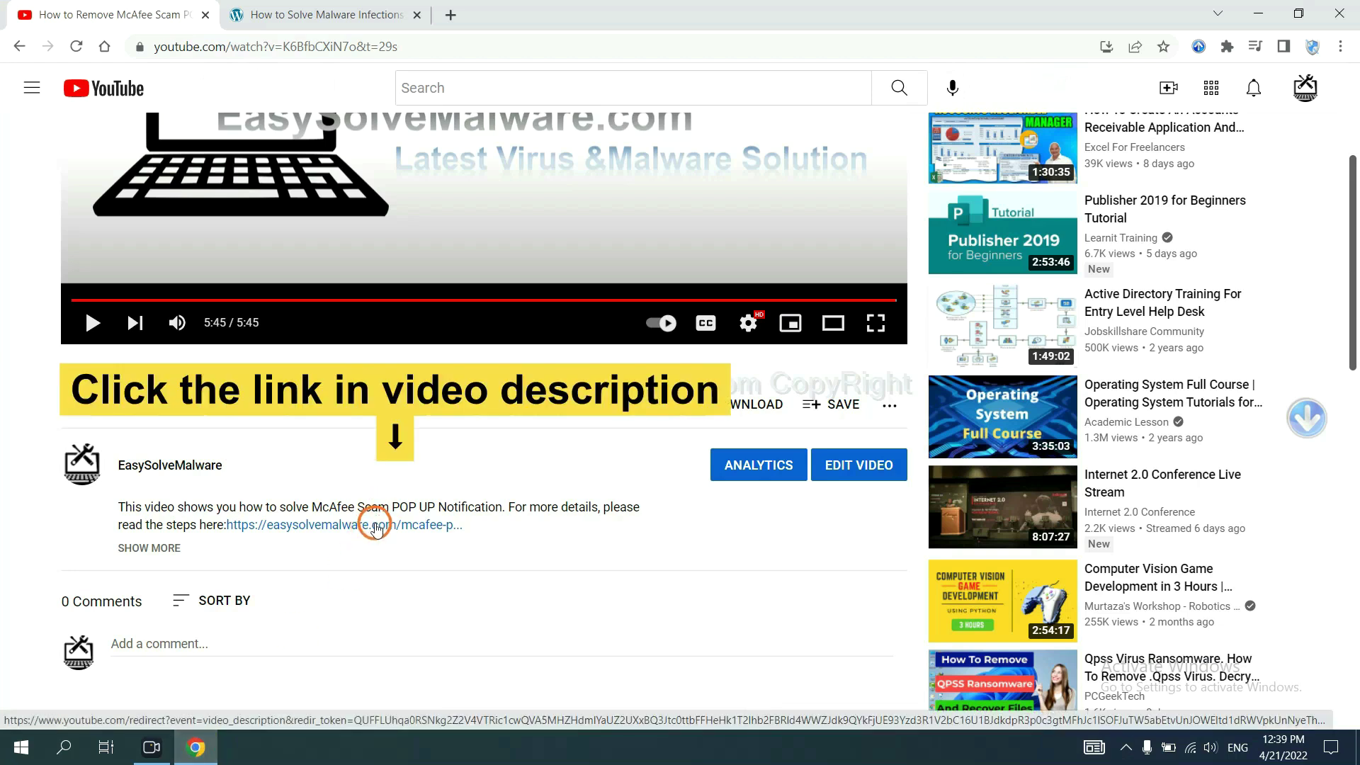
left_click(1268, 319)
scroll(1267, 319, "down", 4)
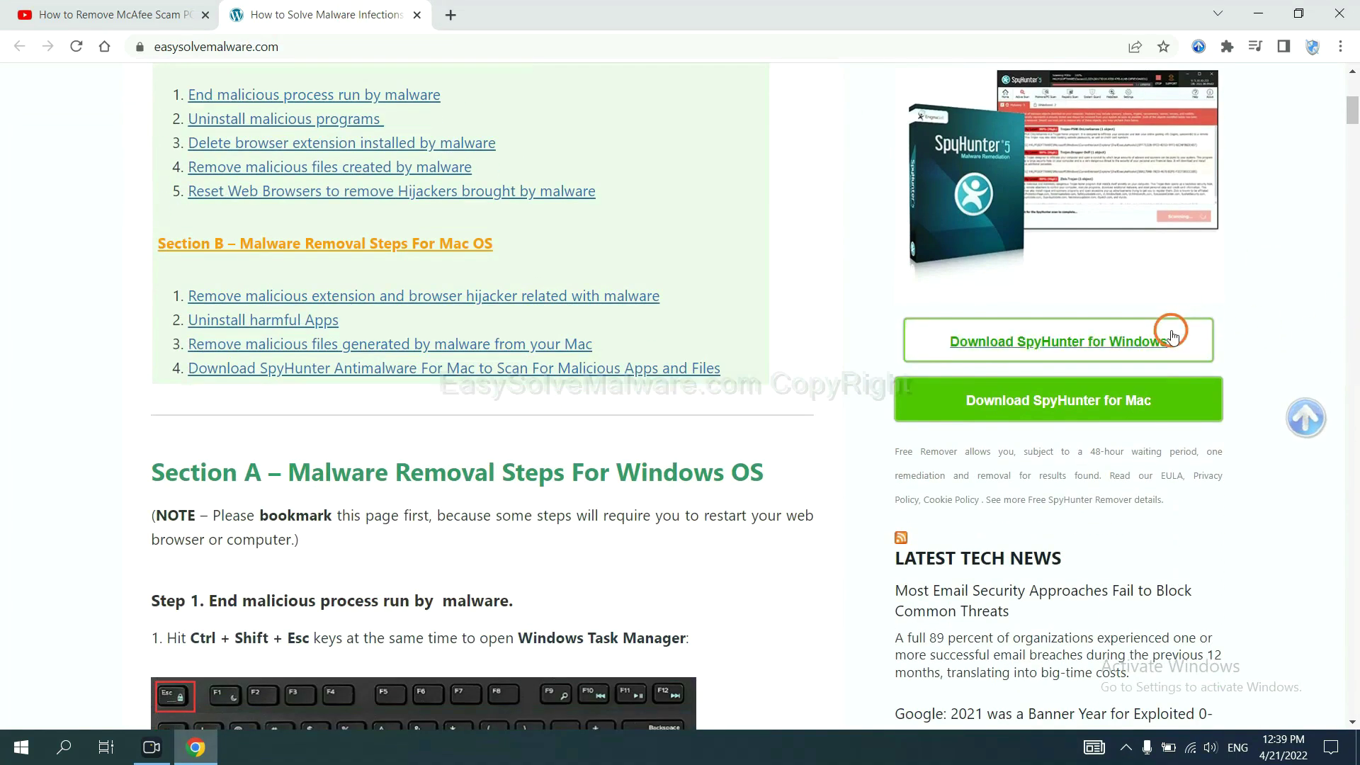
left_click(1156, 340)
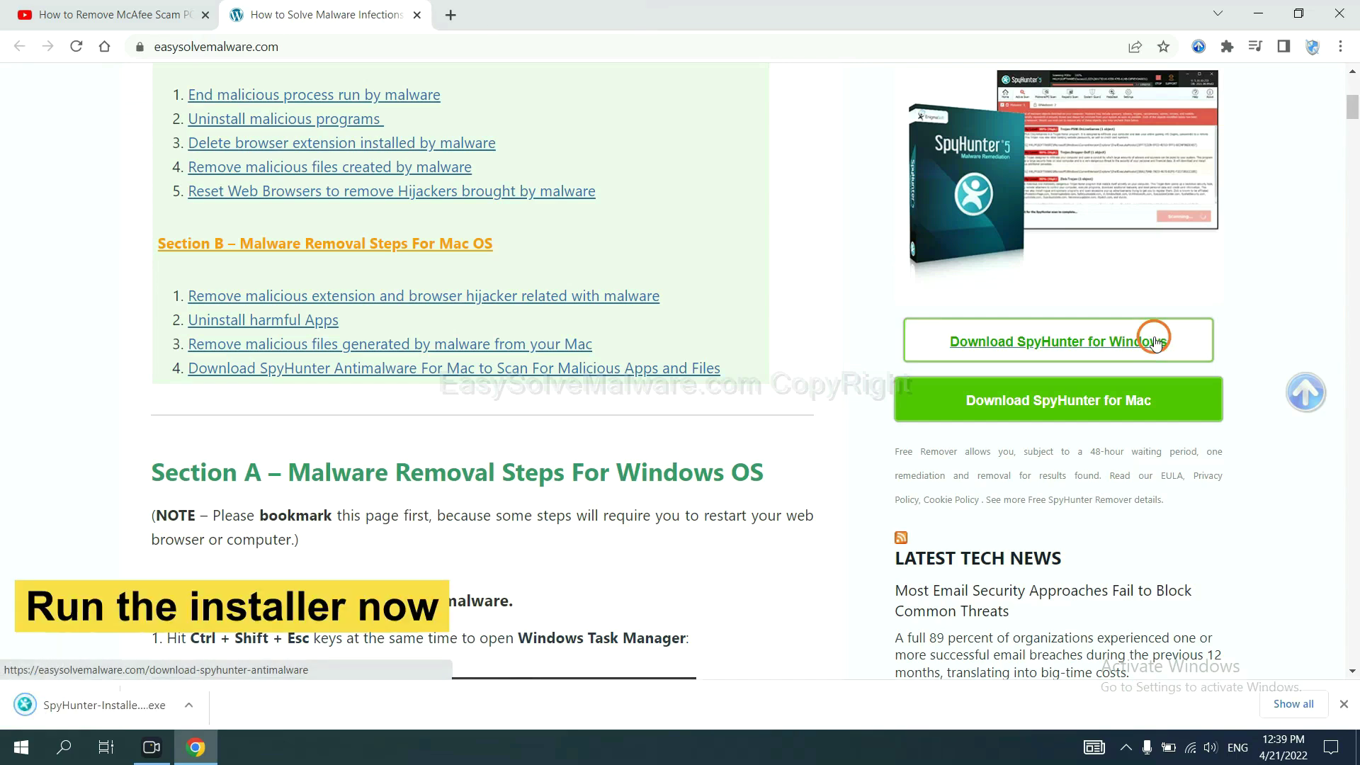
left_click(85, 707)
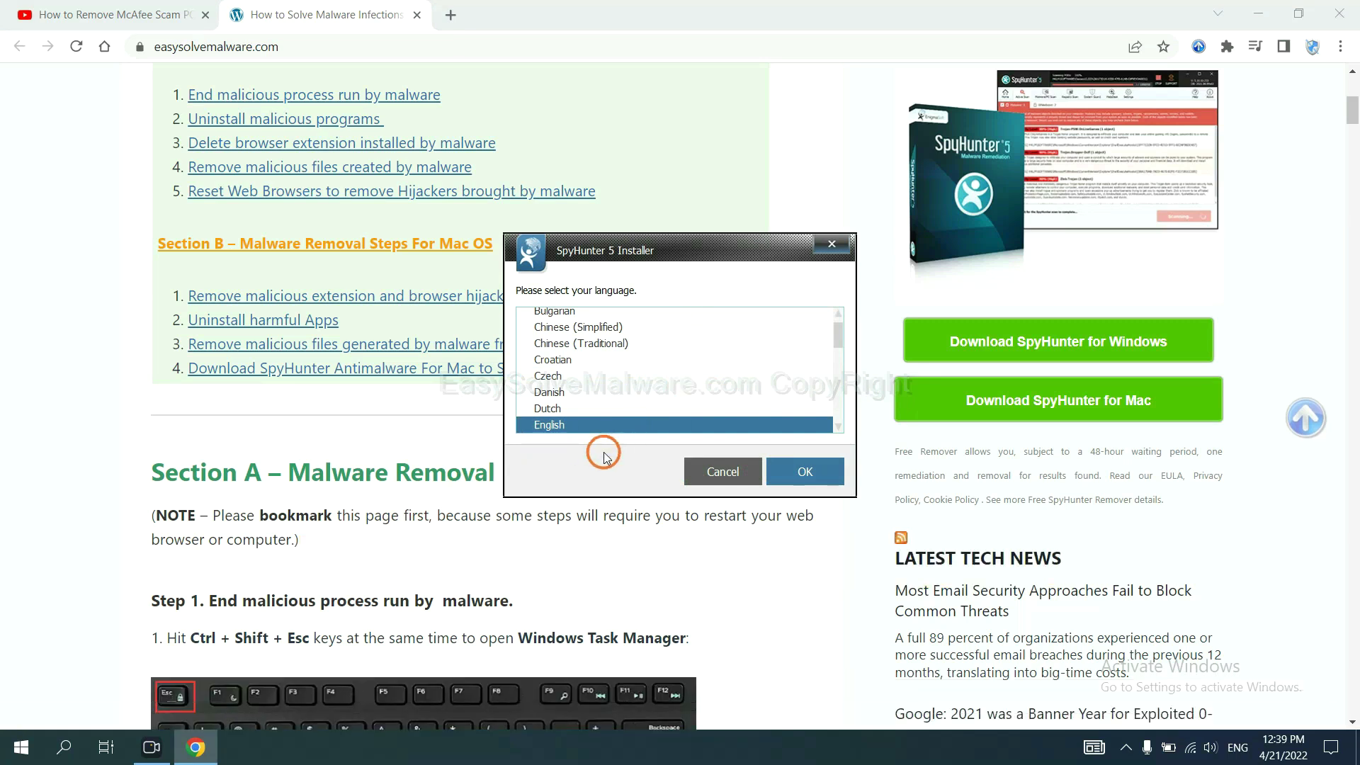
Install SpyHunter 5 in English, accepting the EULA and Privacy Policy, and finish setup.
left_click(776, 462)
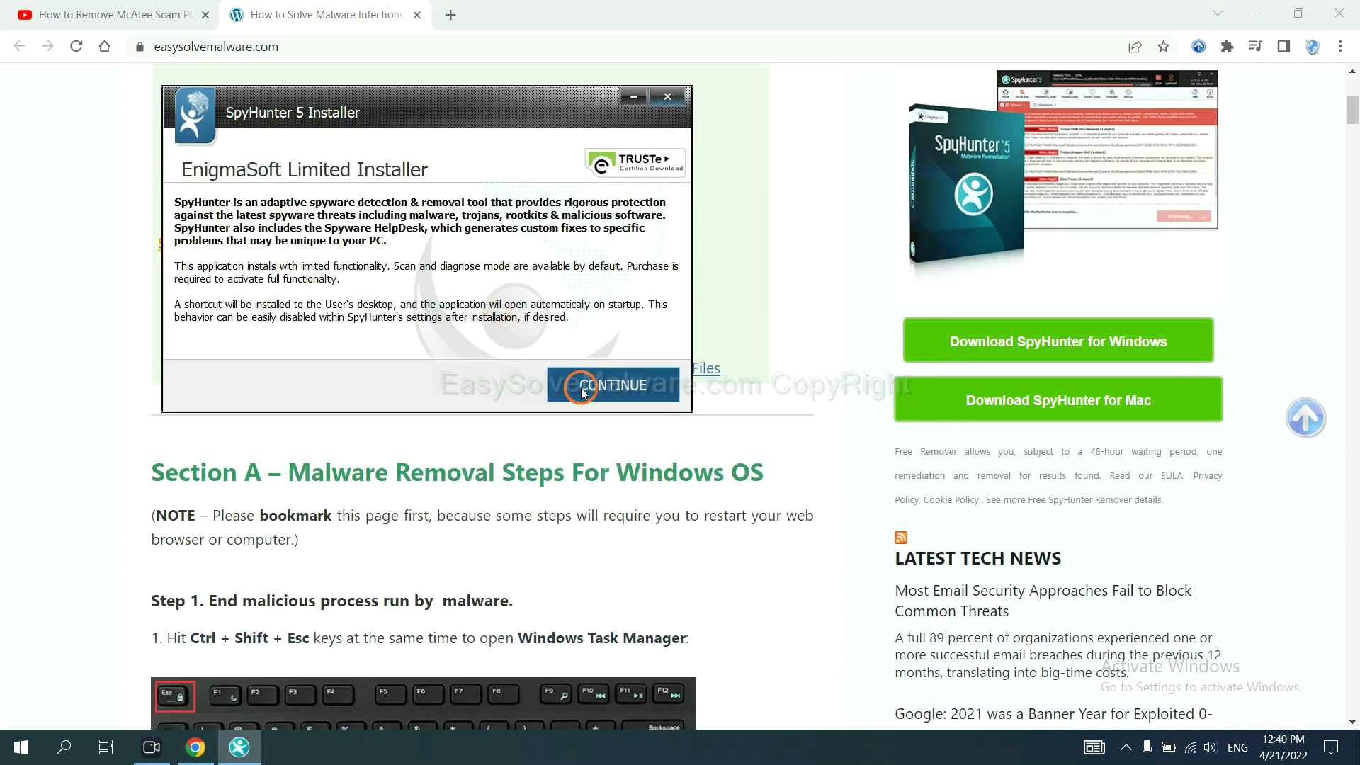
left_click(579, 388)
left_click(439, 340)
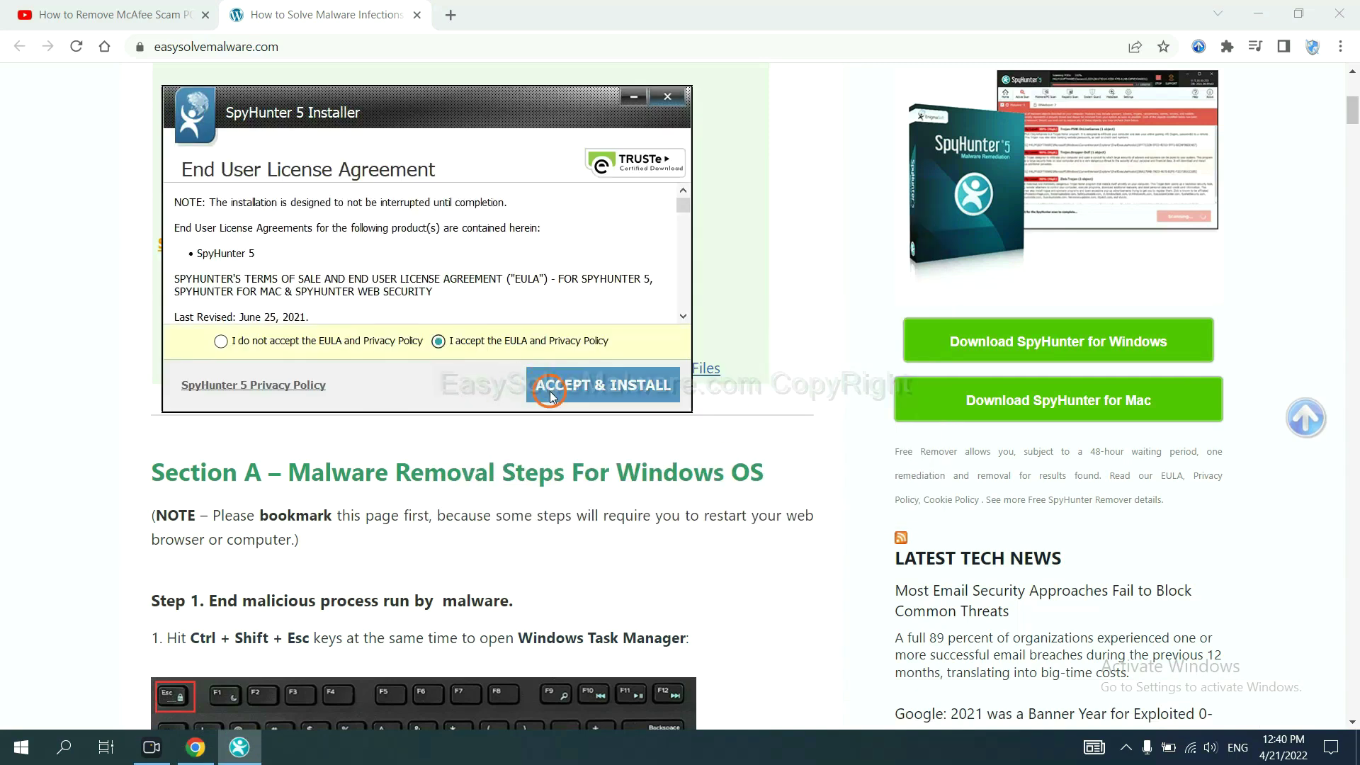
left_click(550, 388)
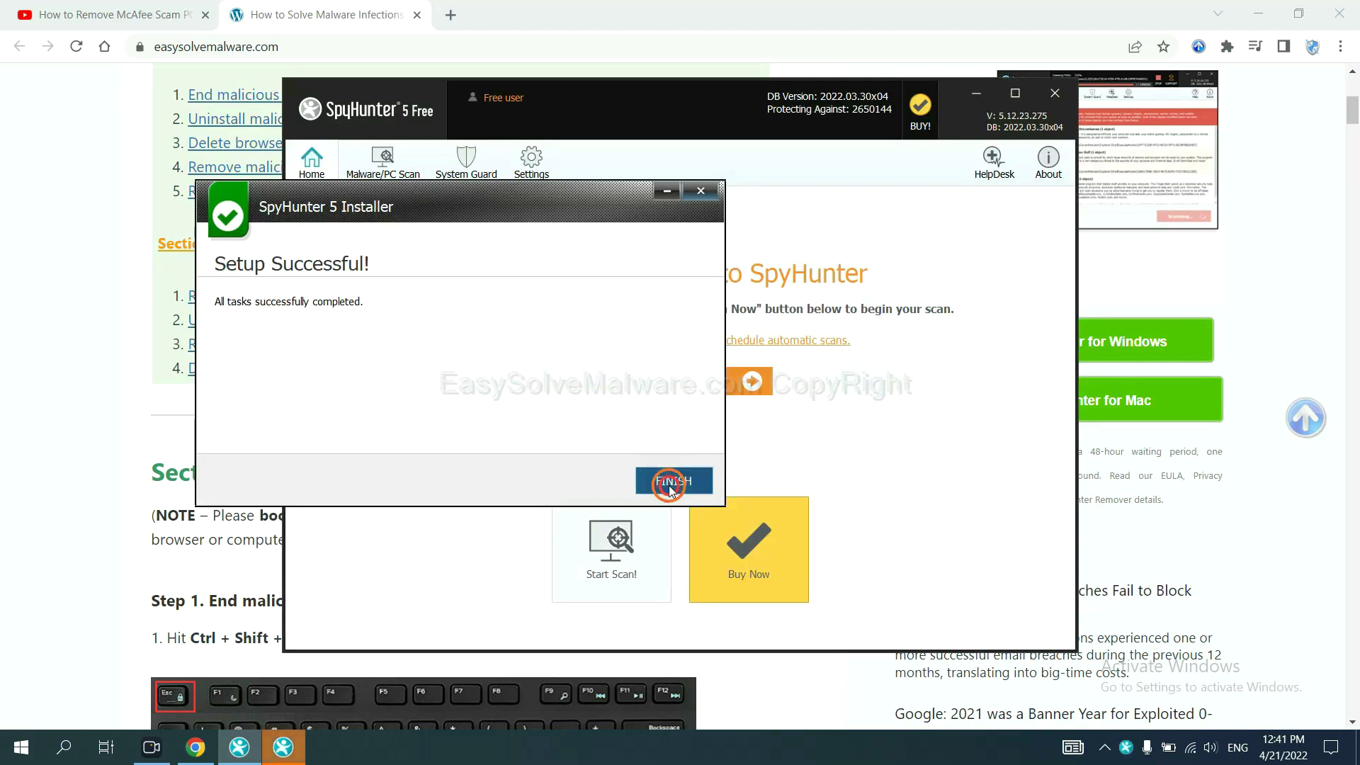
left_click(667, 477)
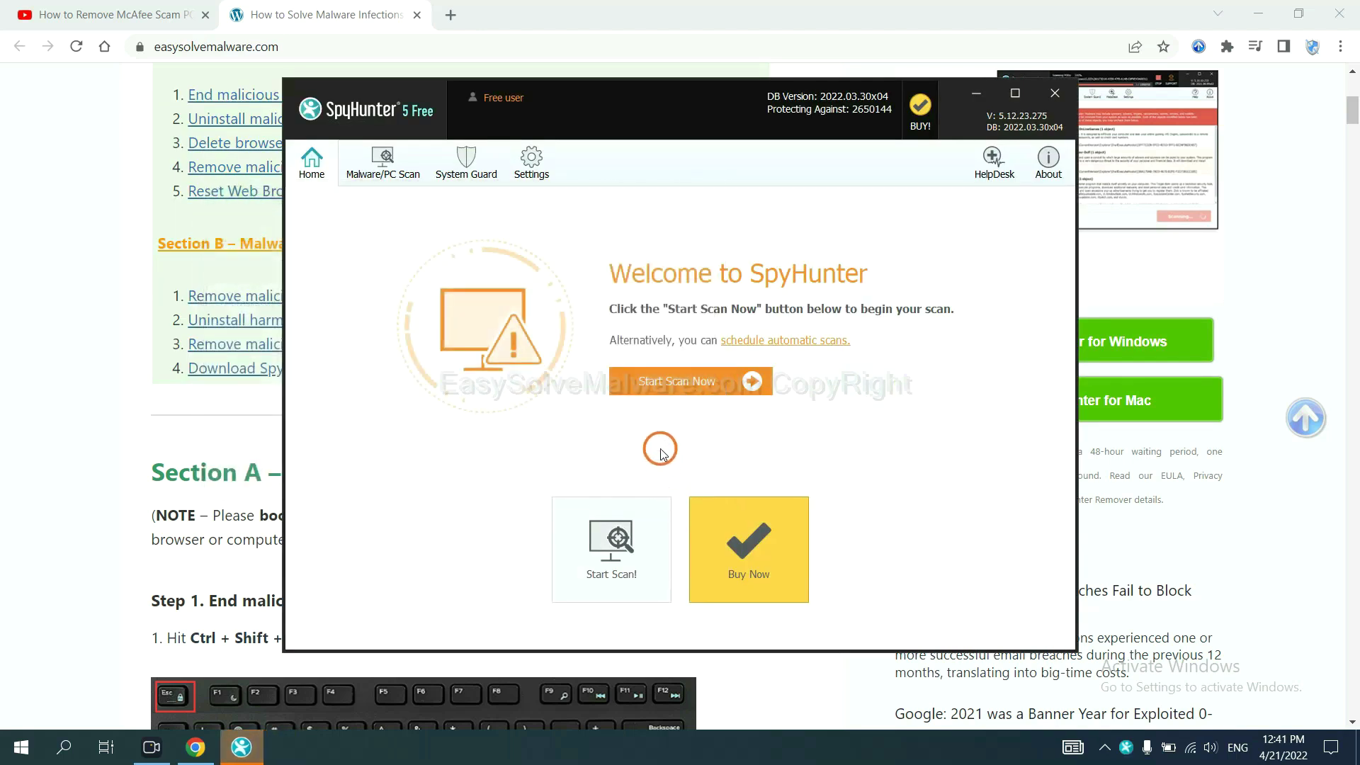
Scan the computer with SpyHunter and move on past the unknown remove360.bat object.
left_click(669, 384)
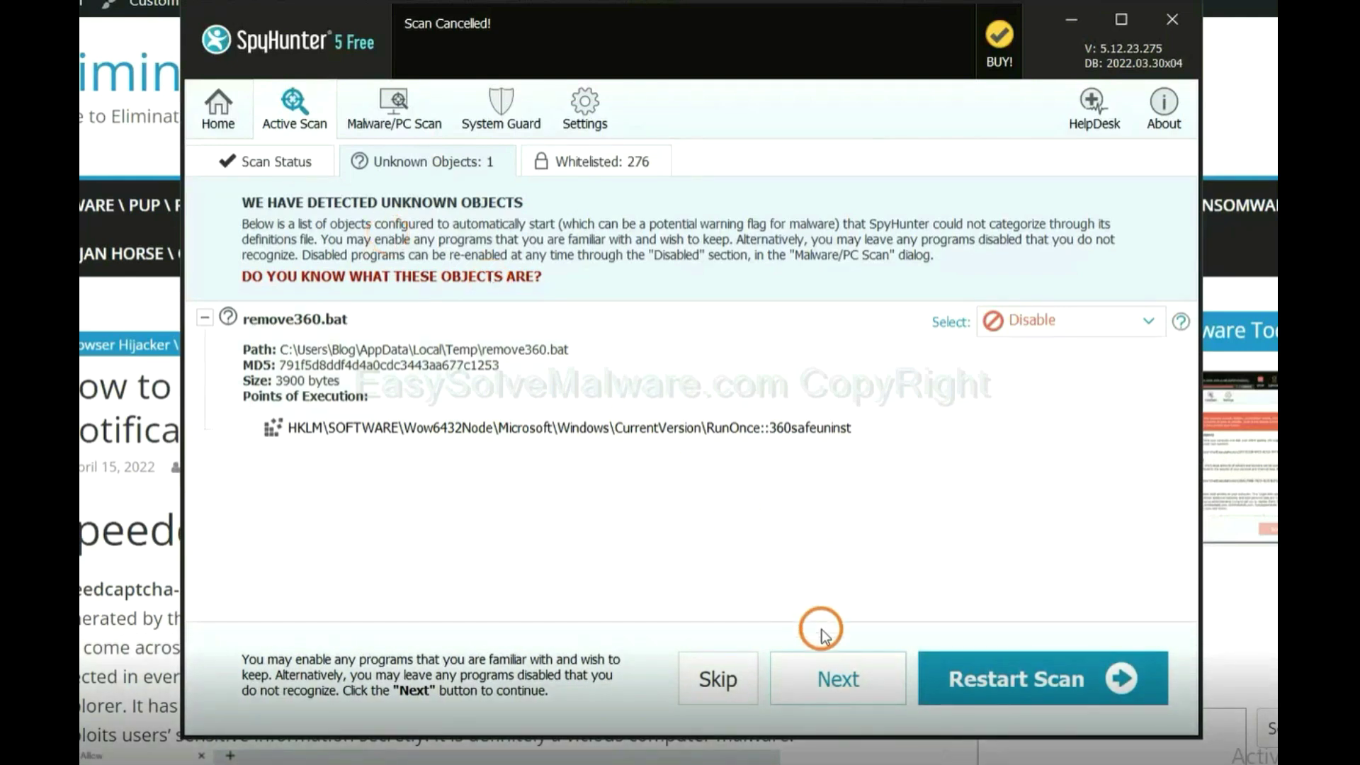
left_click(838, 684)
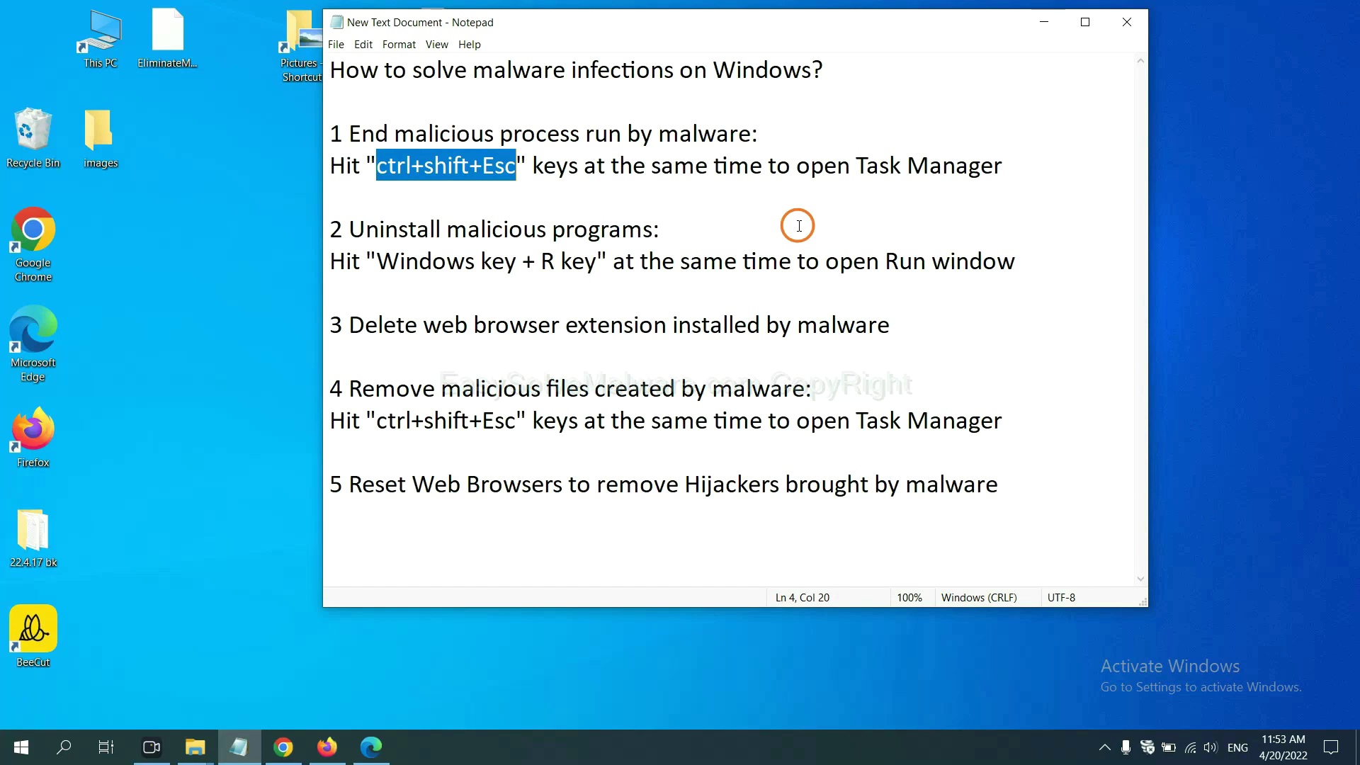
End the Usermode Font Driver Host process in Task Manager via Ctrl+Shift+Esc, then close Task Manager.
left_click(483, 173)
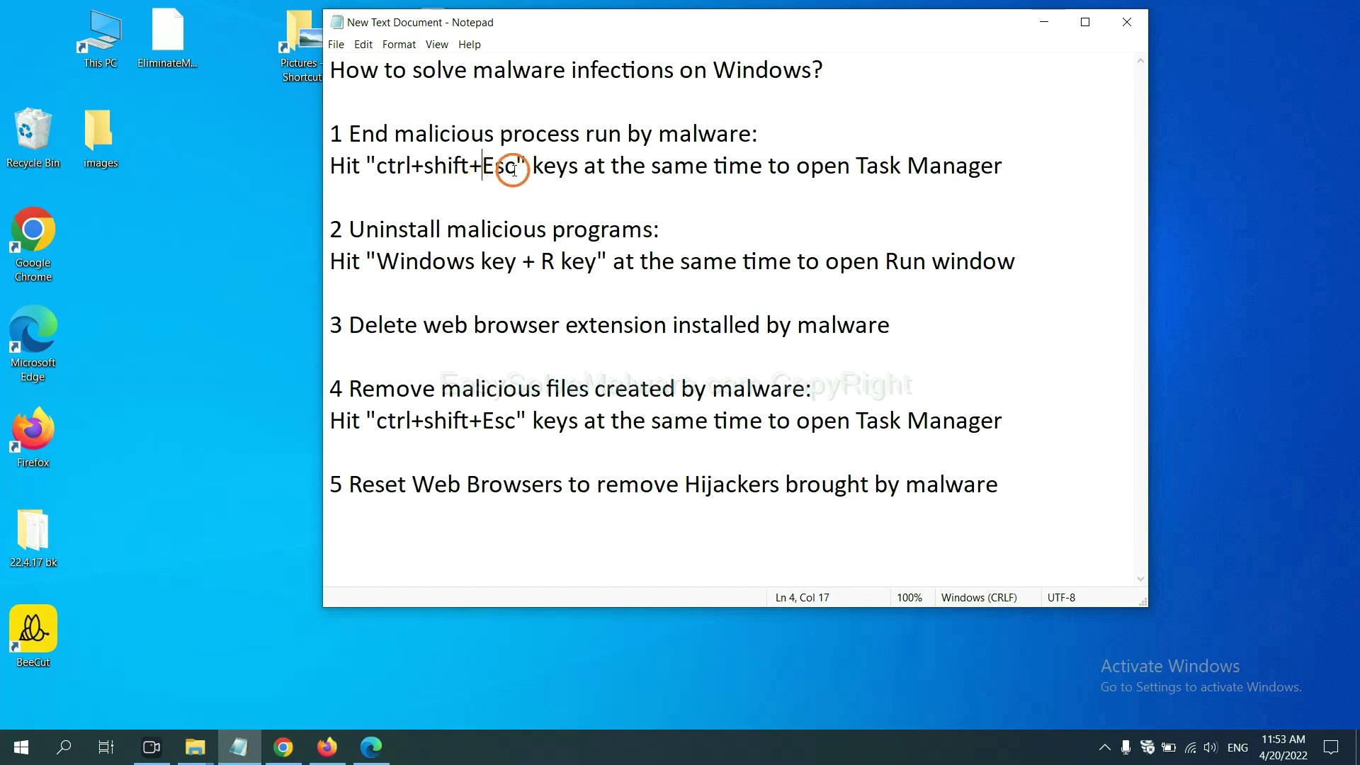
left_click_drag(517, 170, 375, 171)
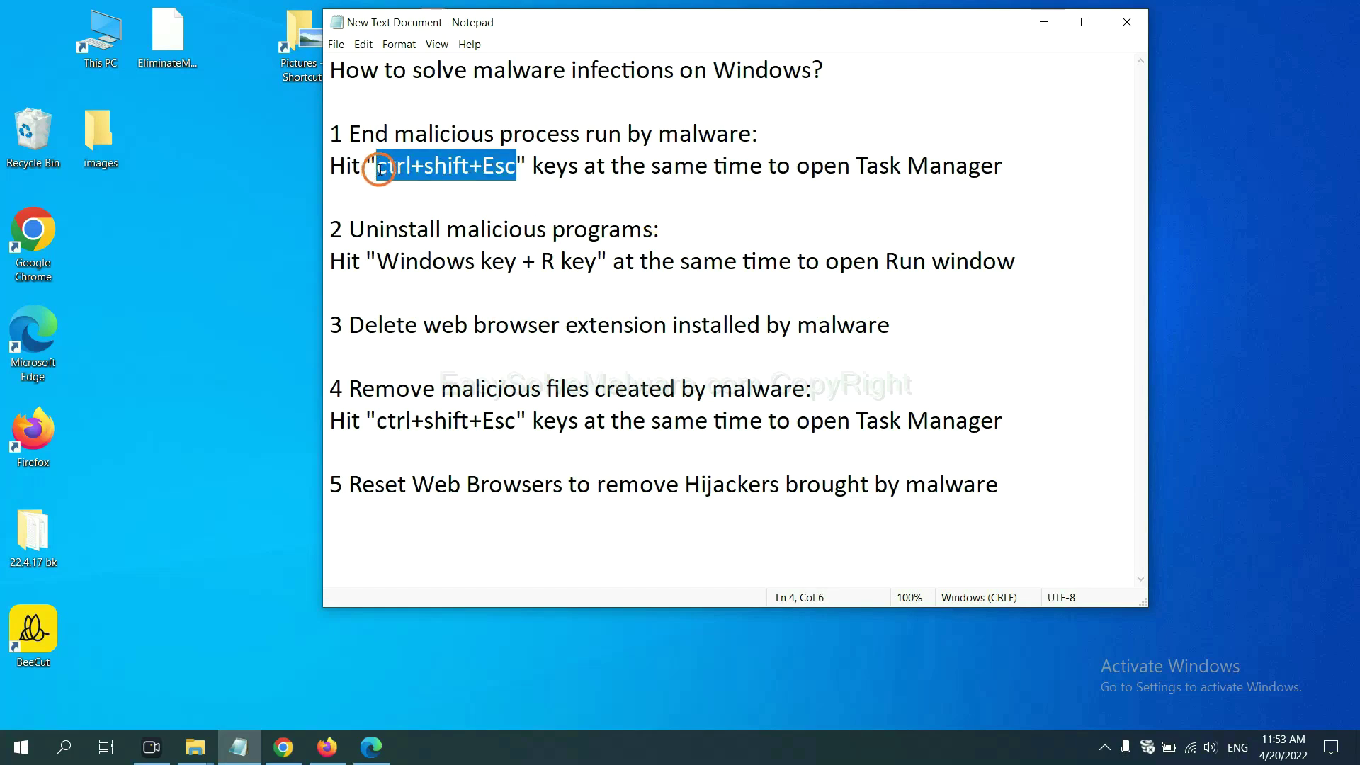
key("ctrl+shift+Escape")
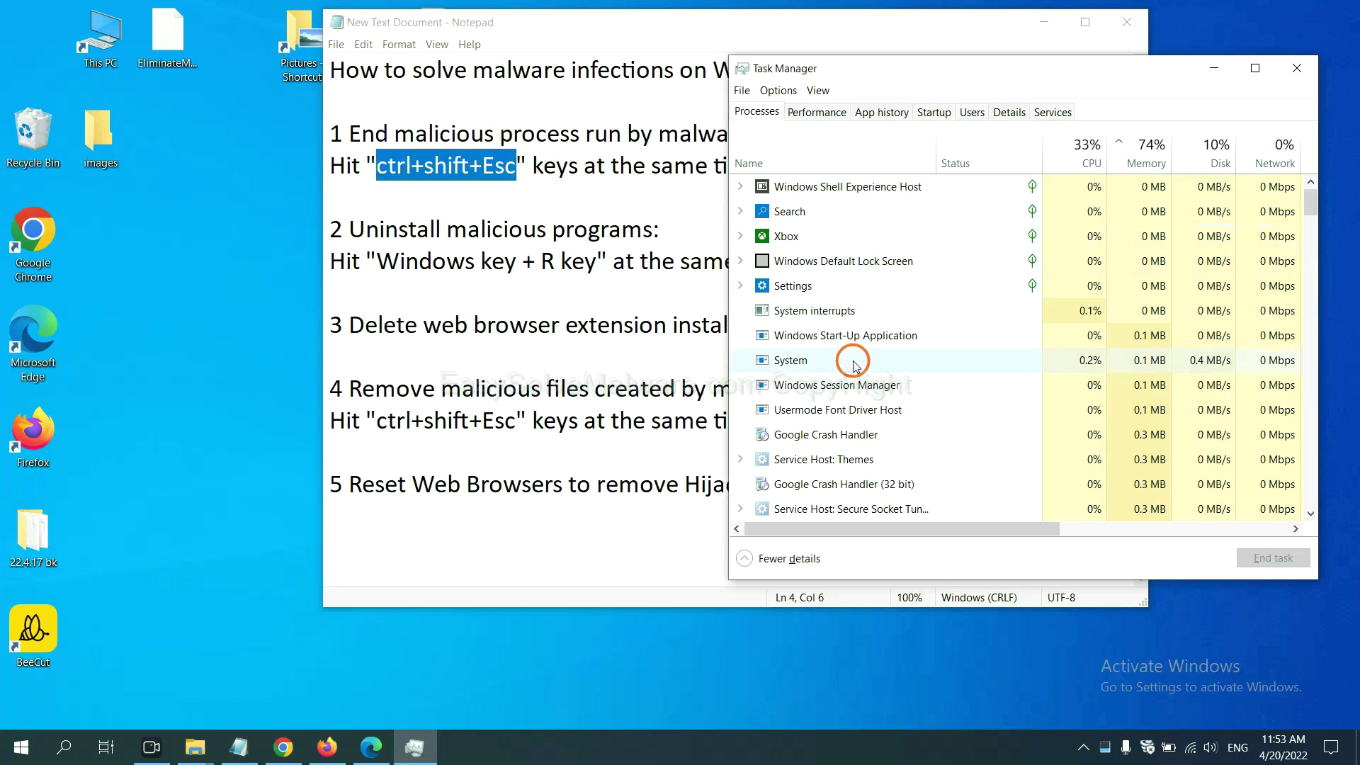
left_click(910, 358)
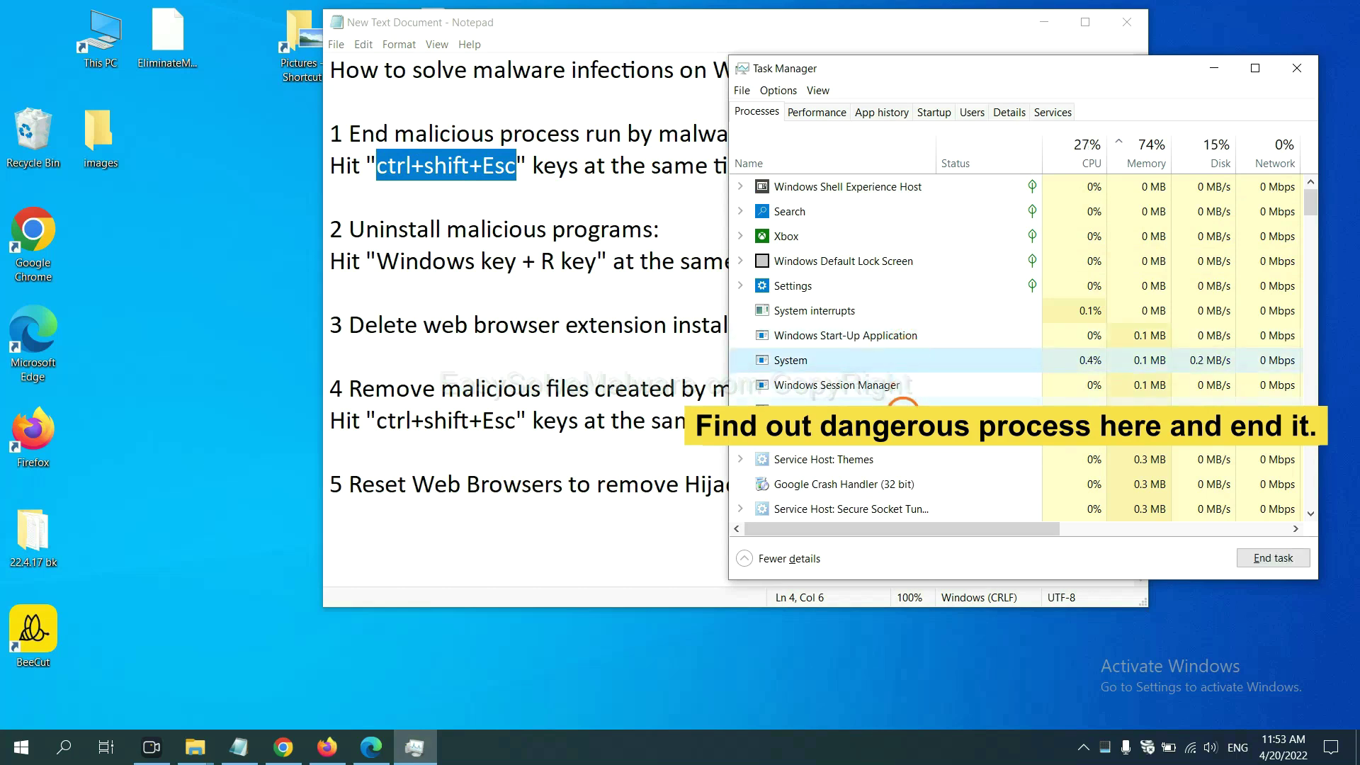
left_click(903, 409)
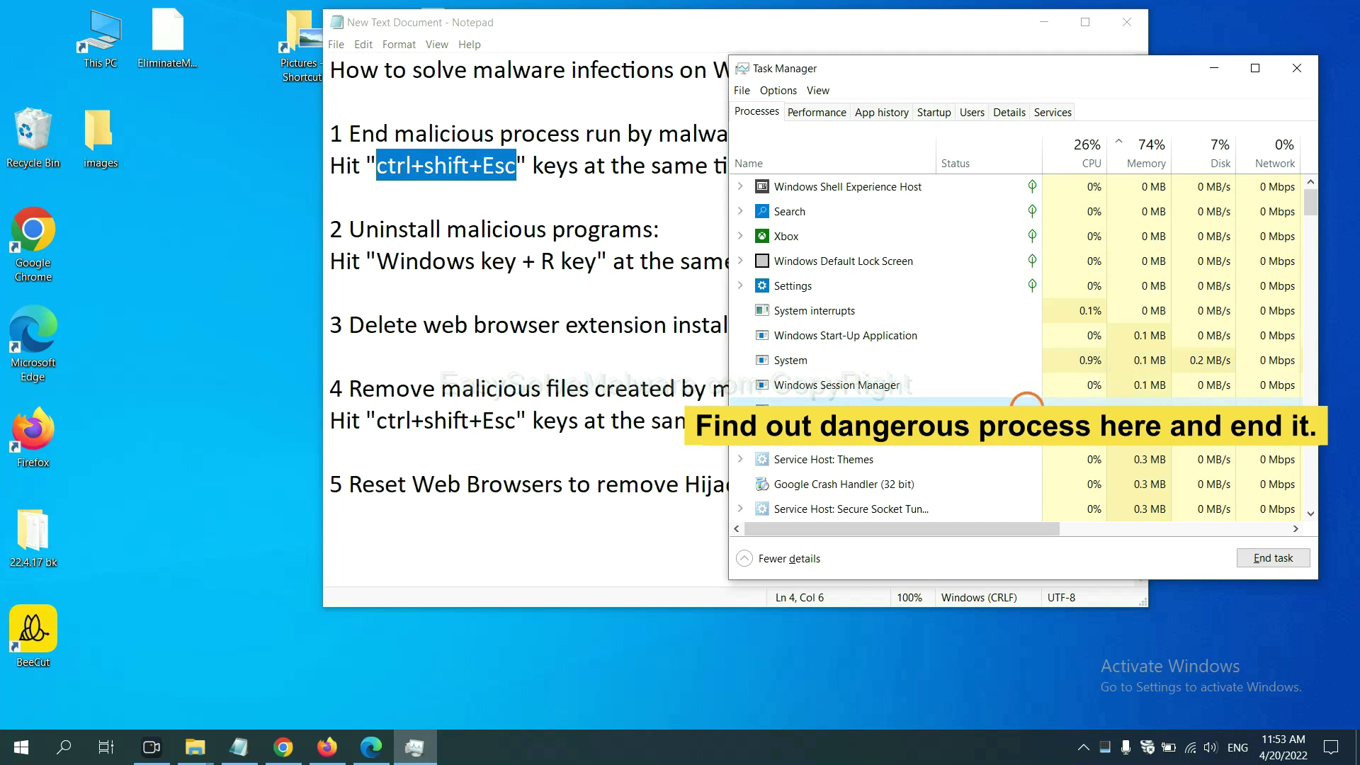
left_click(1286, 558)
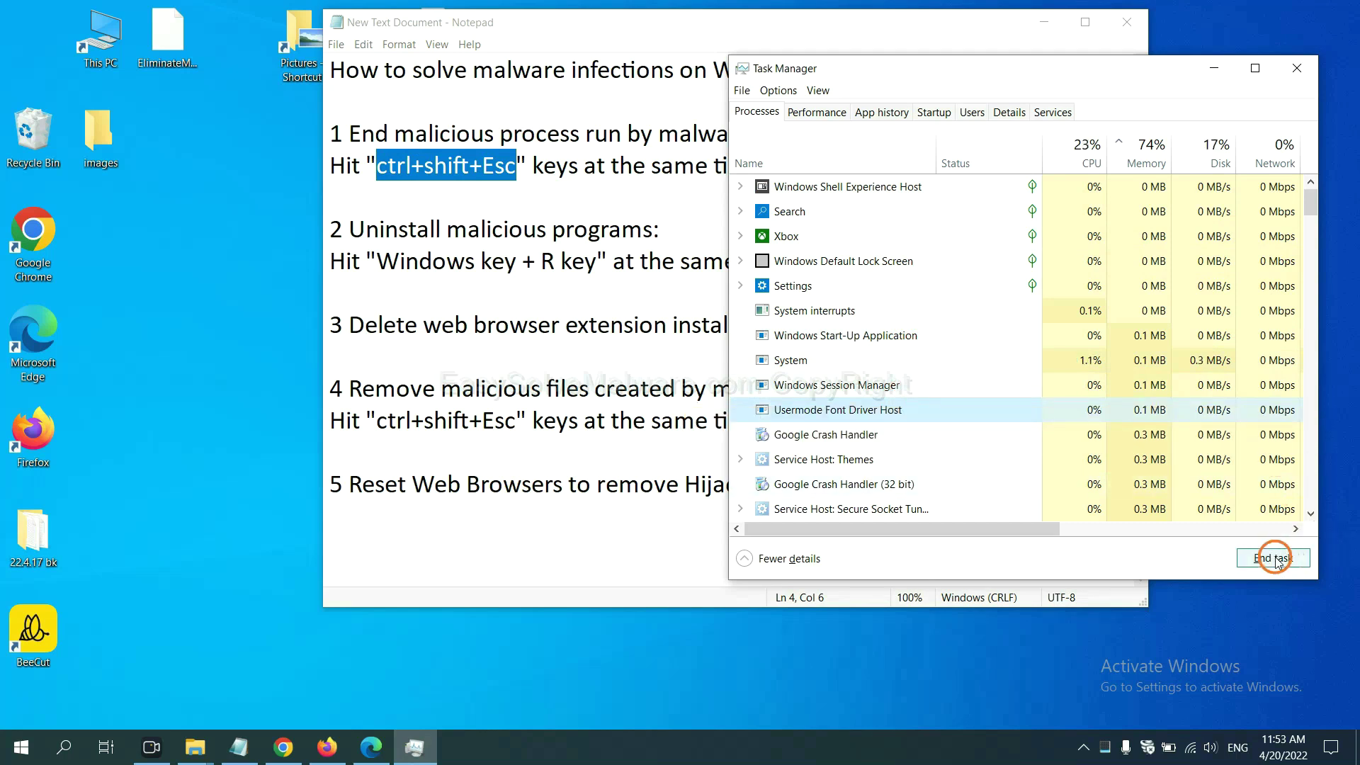
left_click(1291, 68)
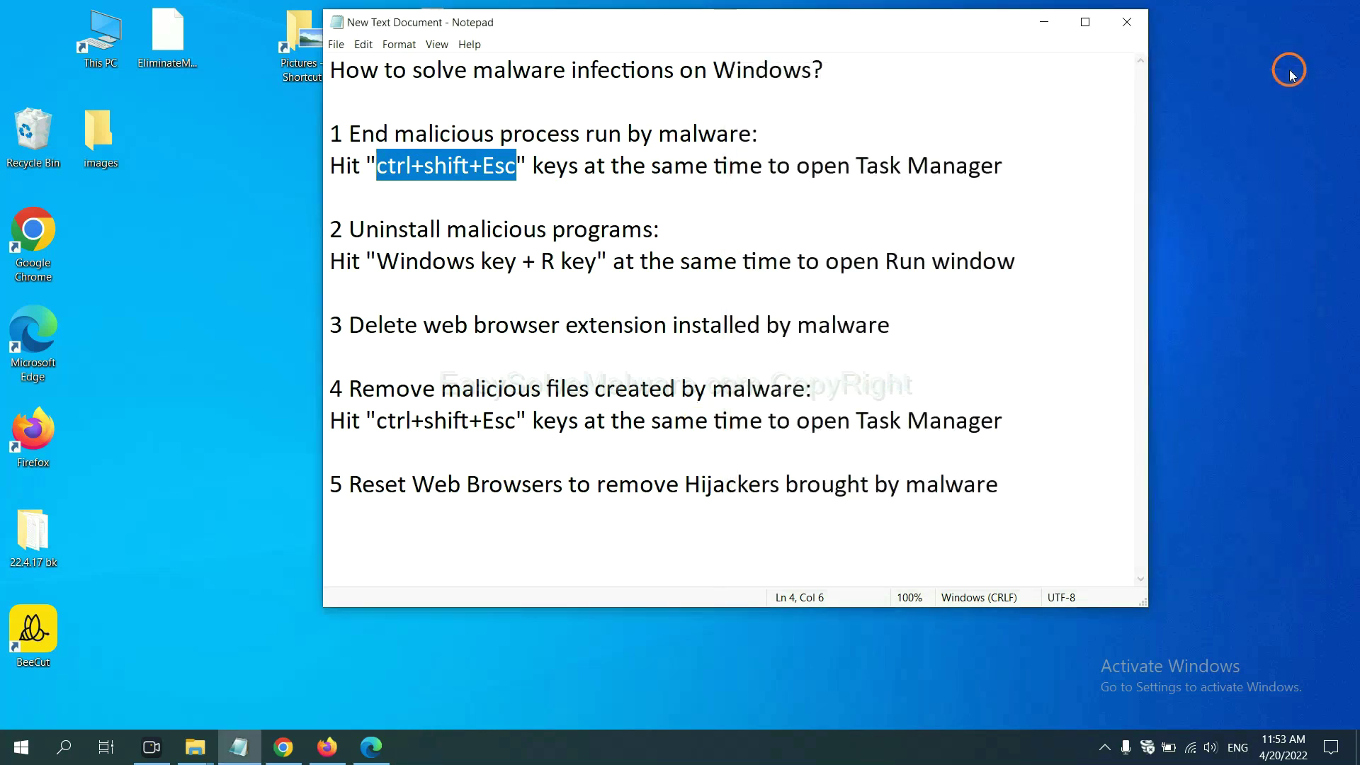
key("Down")
key("Down")
key("Down")
key("Down")
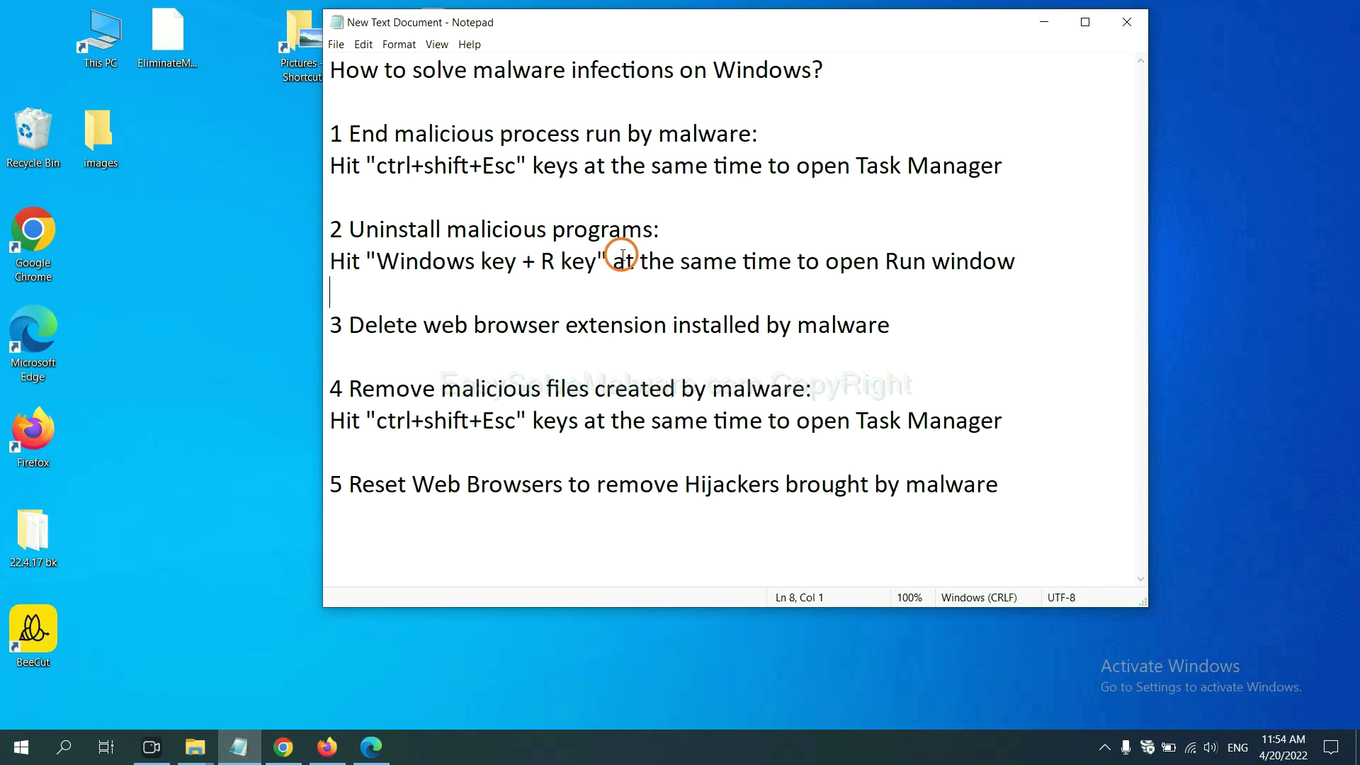
Run the 'control panel' command from the Win+R Run window to open Control Panel.
left_click_drag(374, 267, 594, 277)
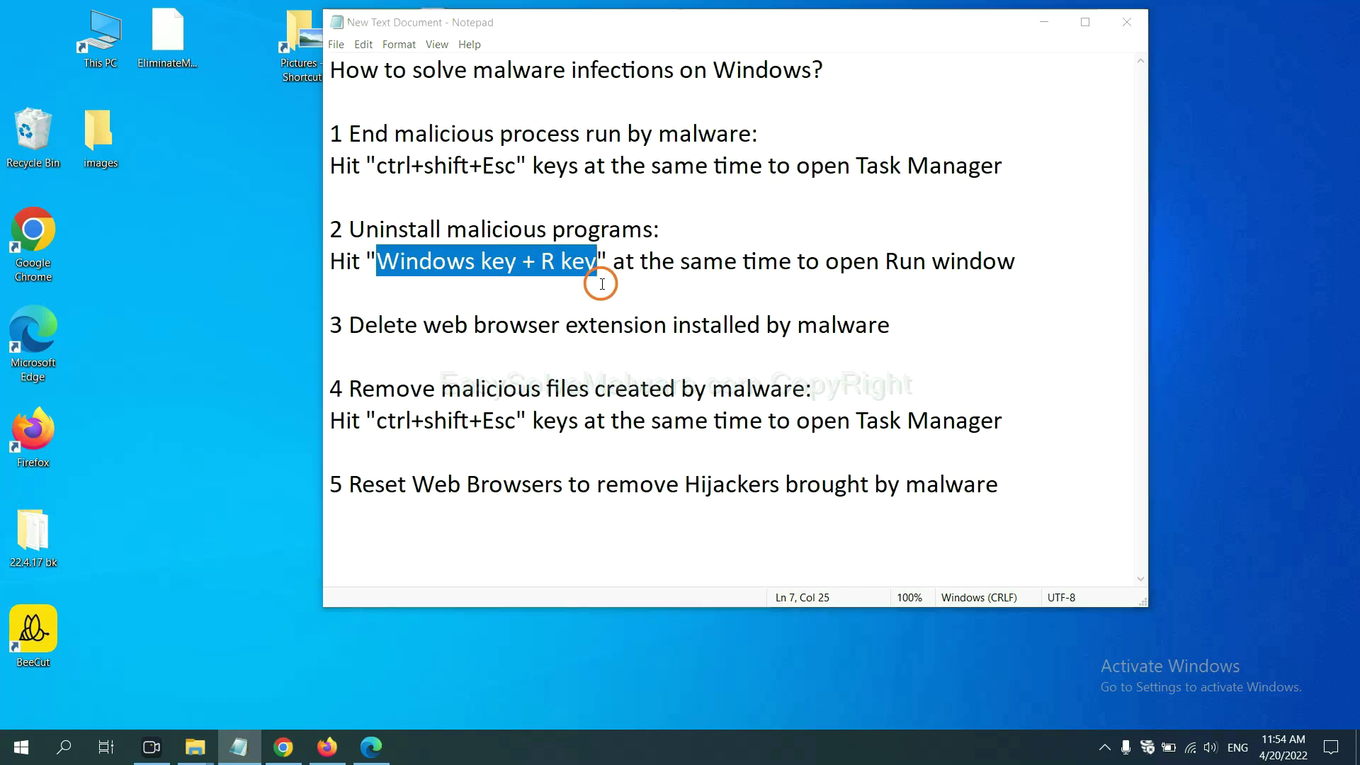
key("super+r")
left_click_drag(151, 557, 1039, 238)
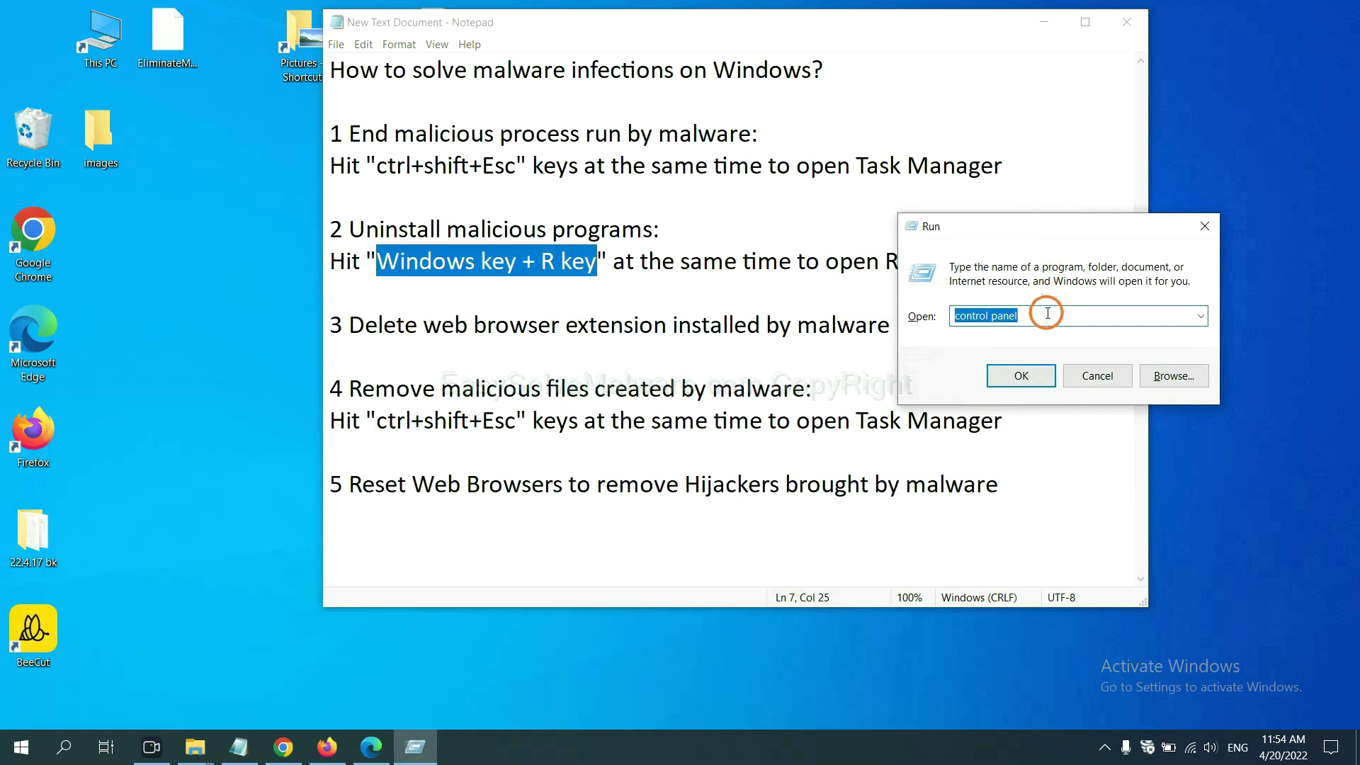
left_click_drag(1048, 315, 928, 316)
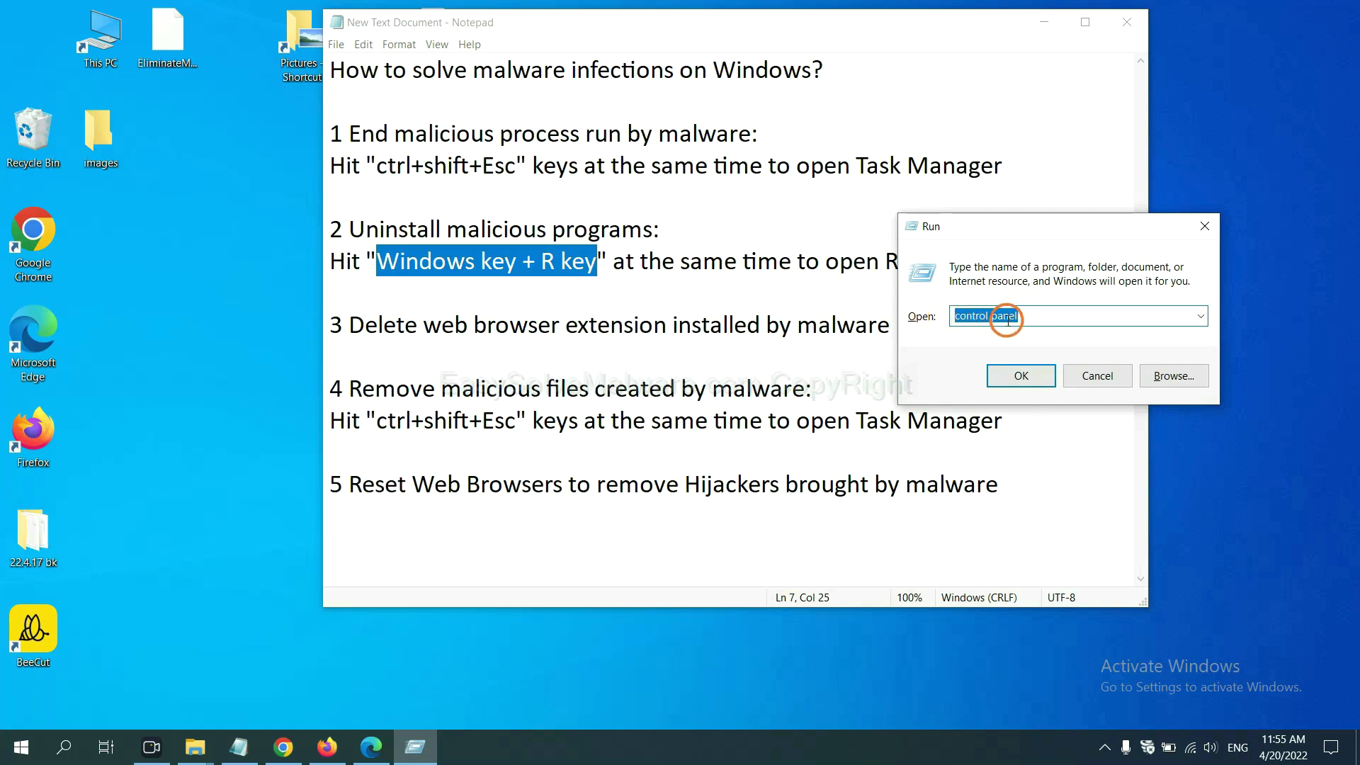
left_click(1016, 385)
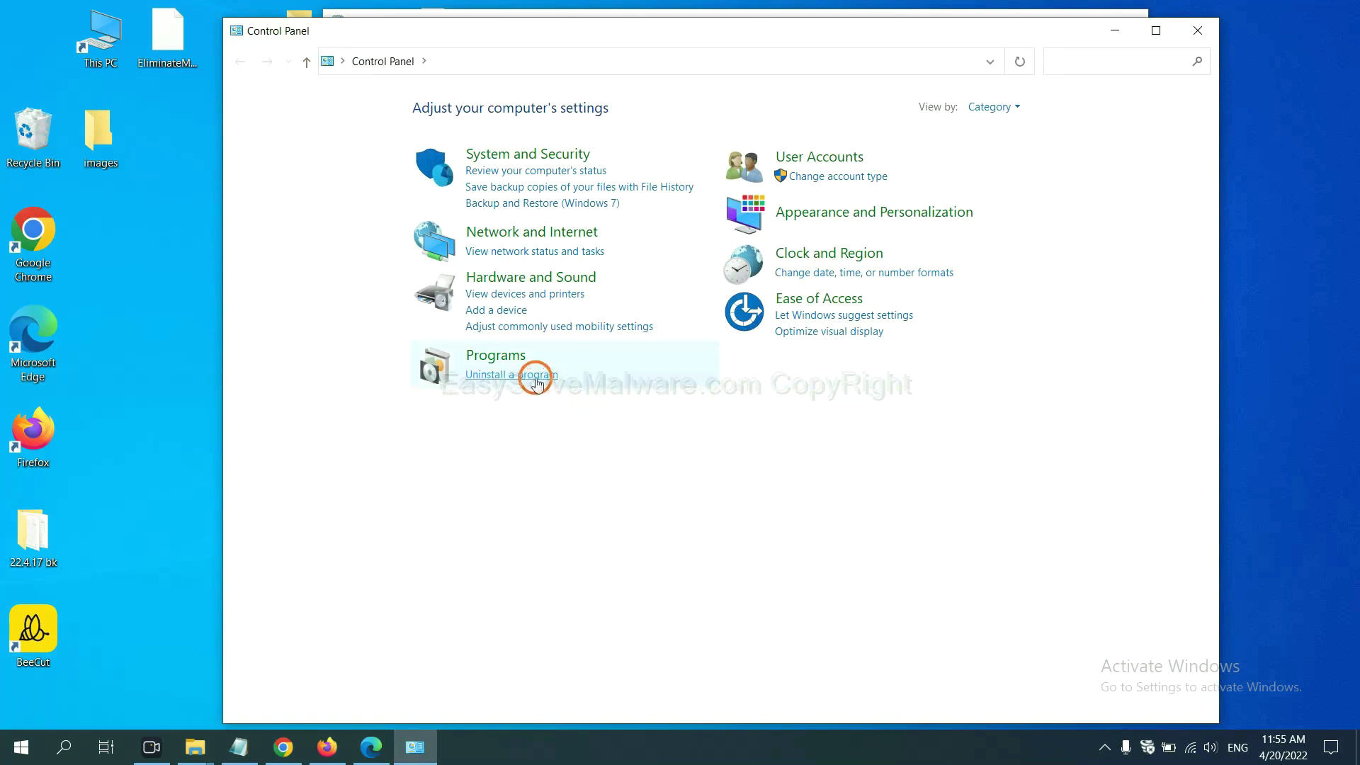
Select Xiph.Org Open Codecs in the installed programs list, then close the list.
left_click(536, 376)
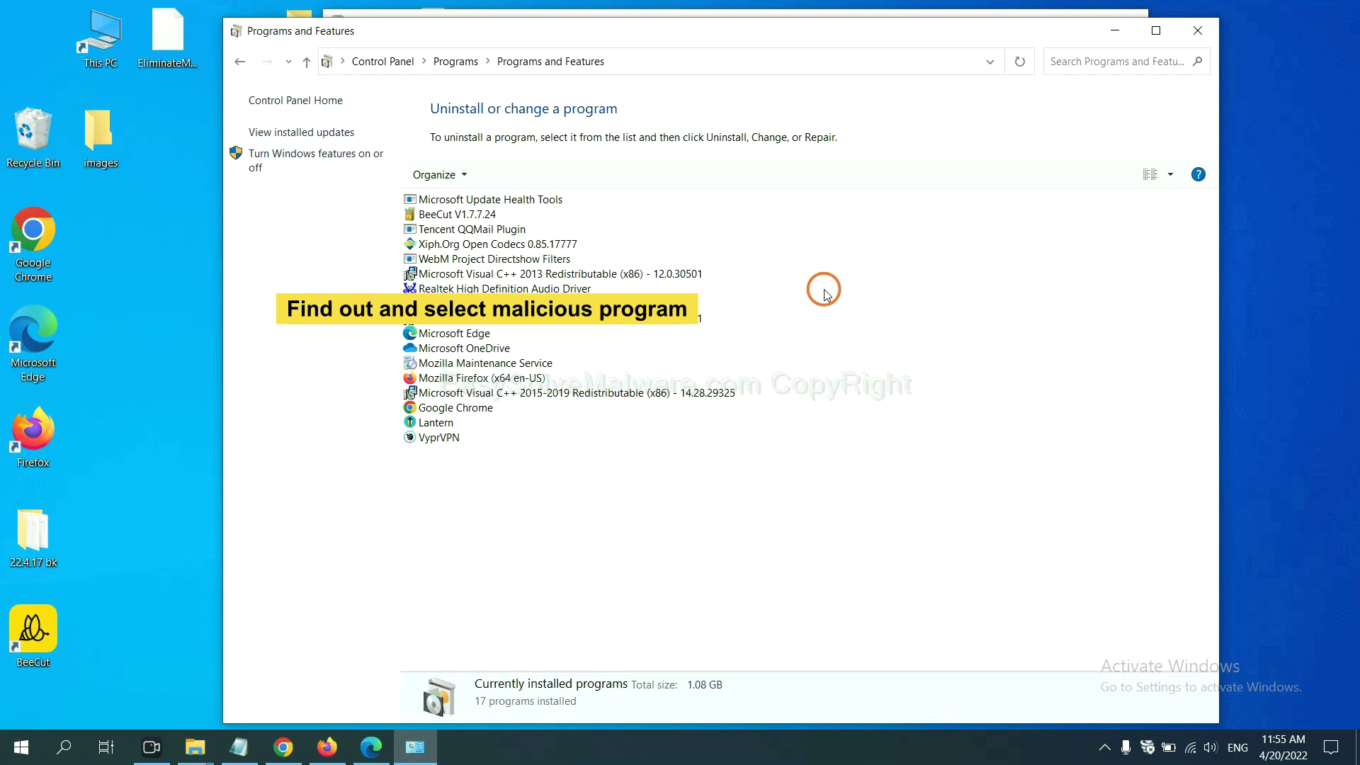
left_click(535, 245)
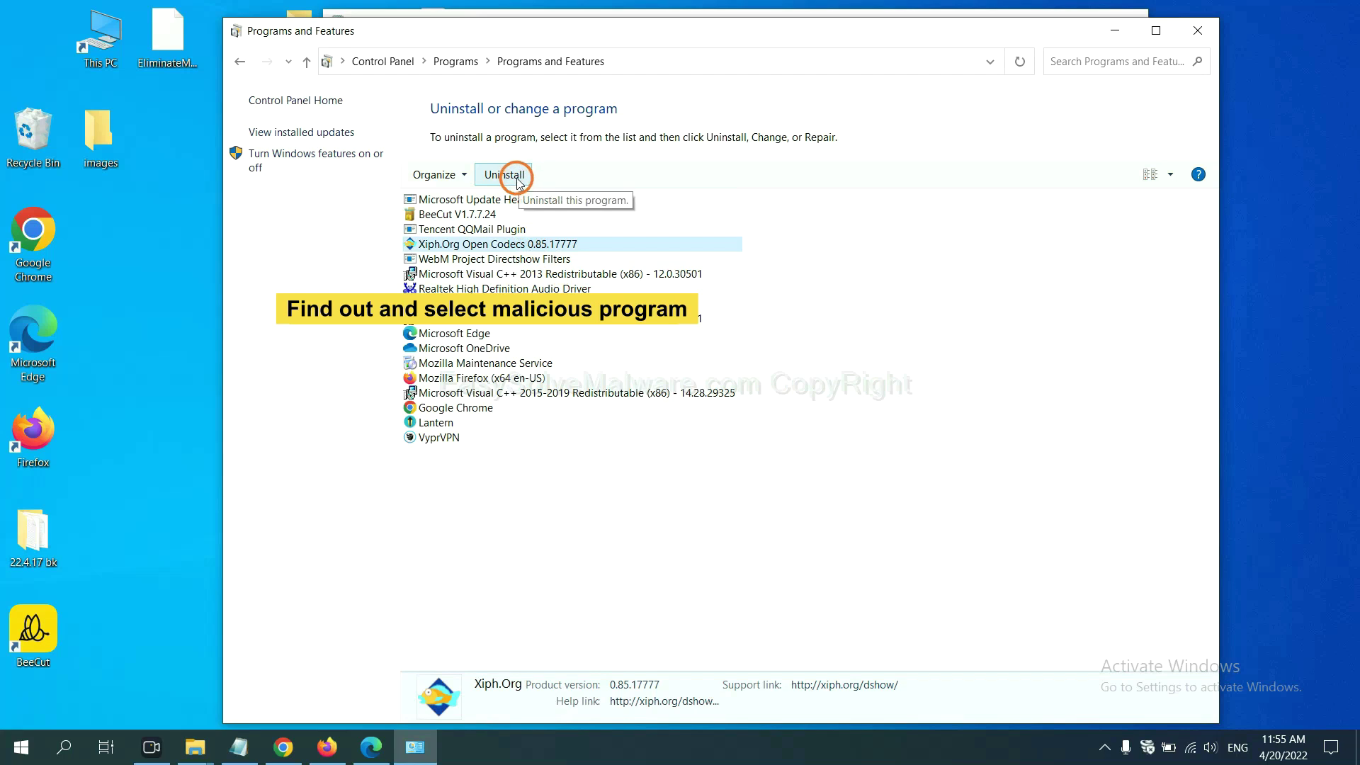
left_click(1200, 32)
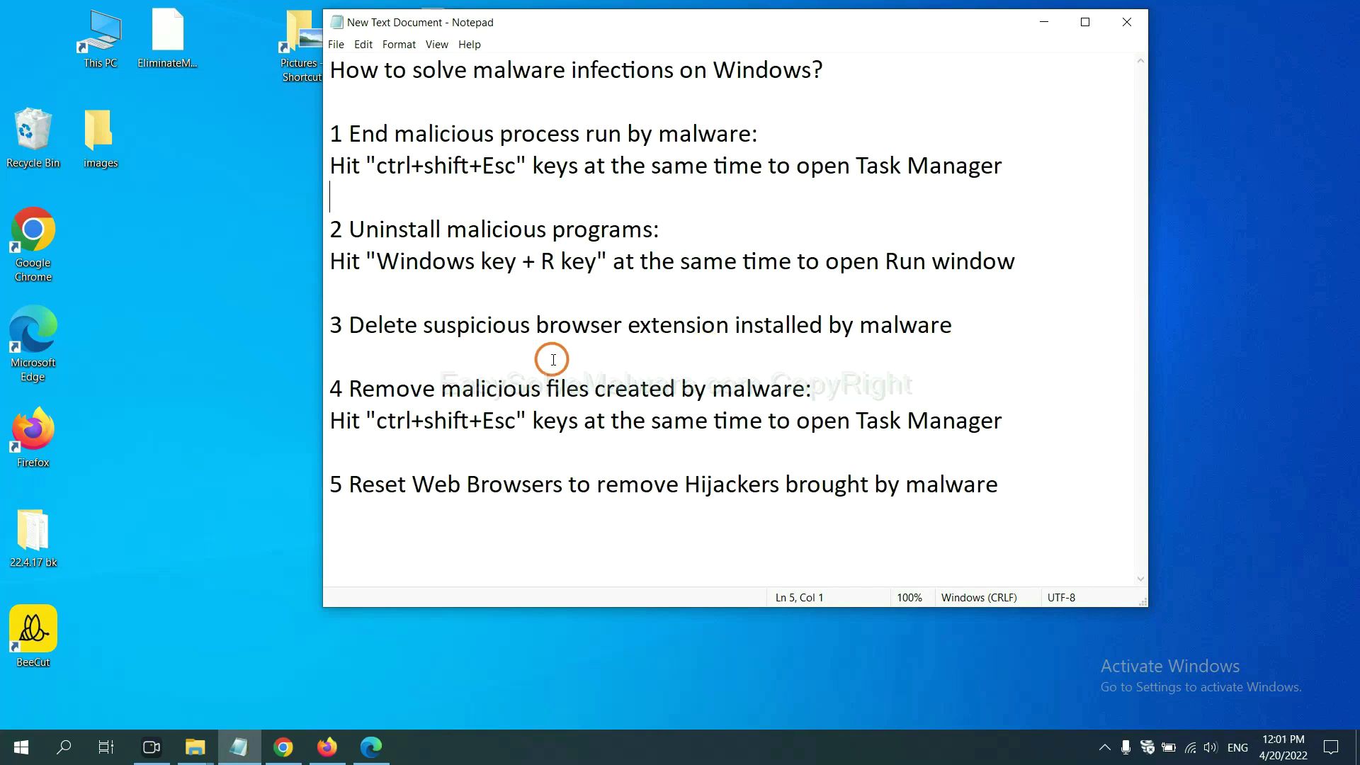
Open Chrome's Extensions page through More tools to show the installed Scroll To Top extension.
left_click(293, 746)
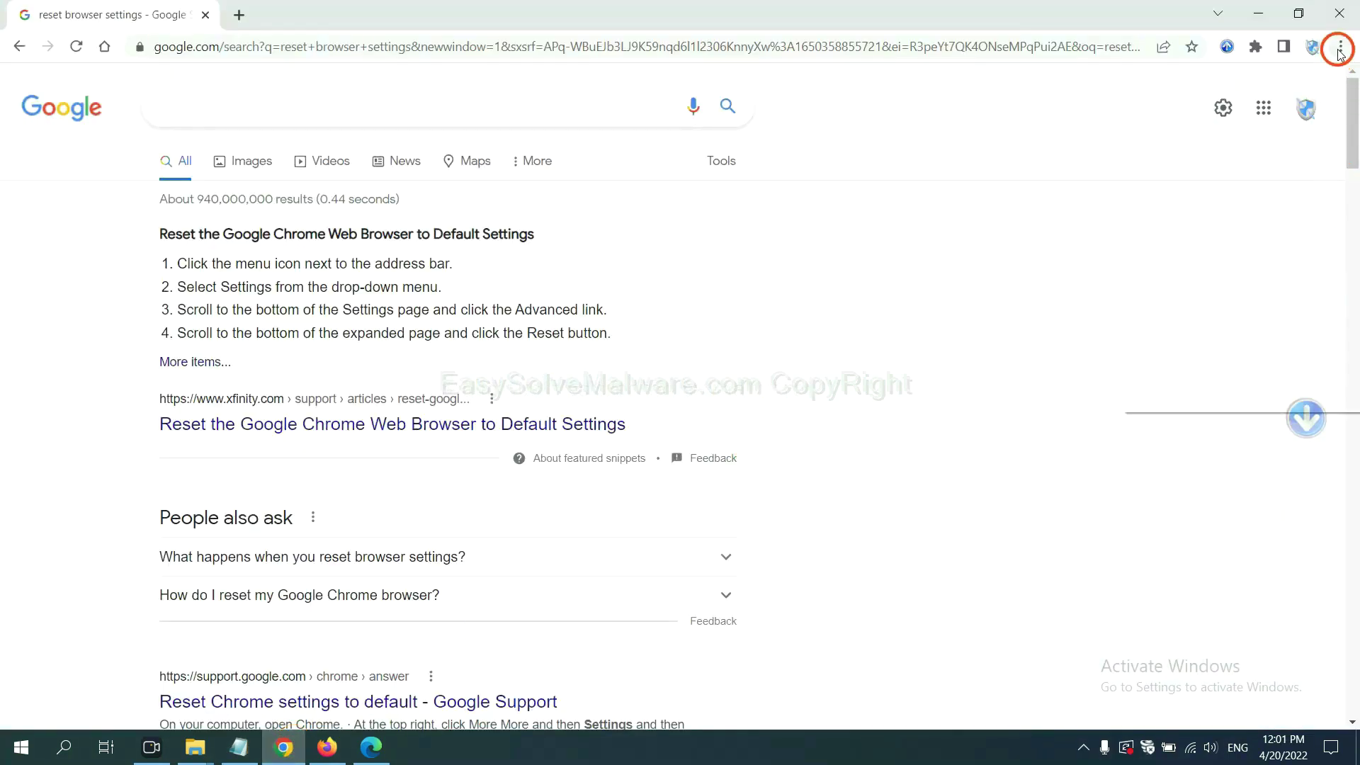
left_click(1339, 50)
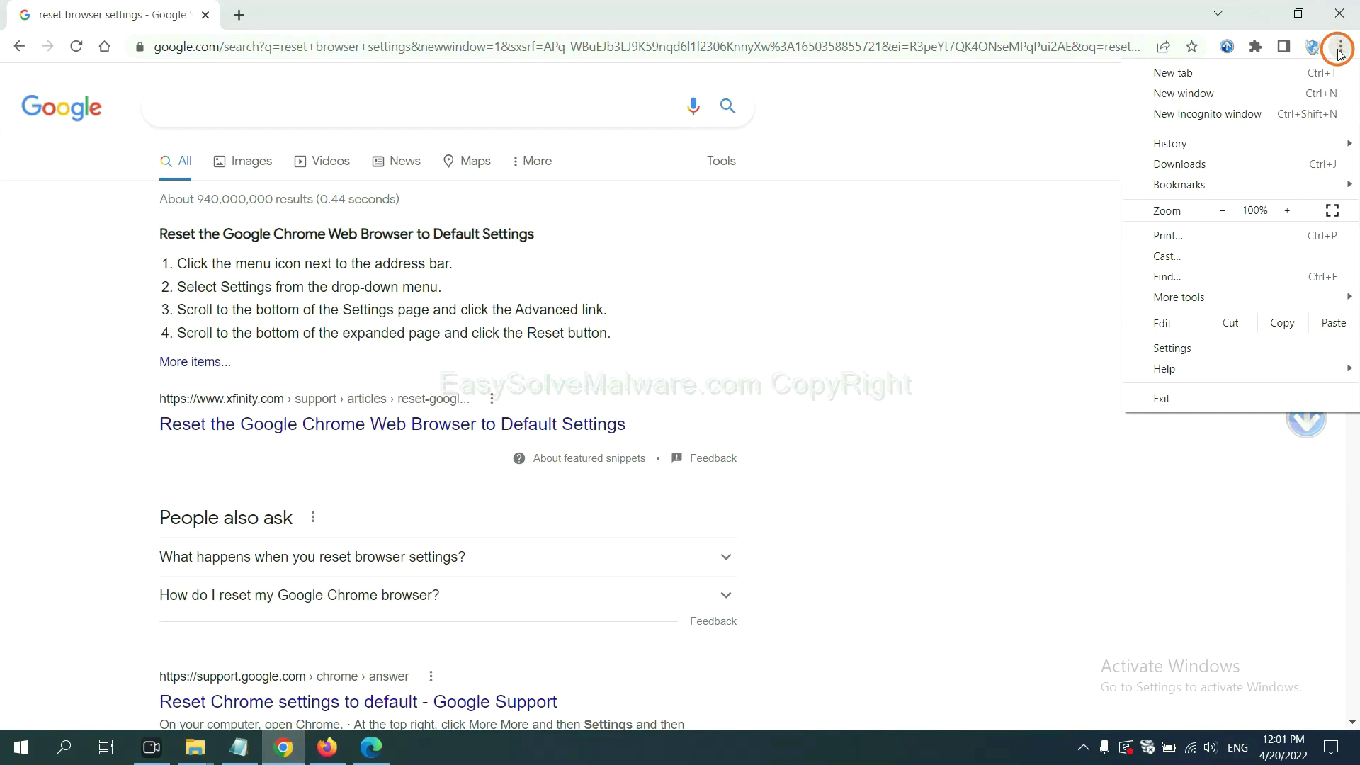
mouse_move(1221, 298)
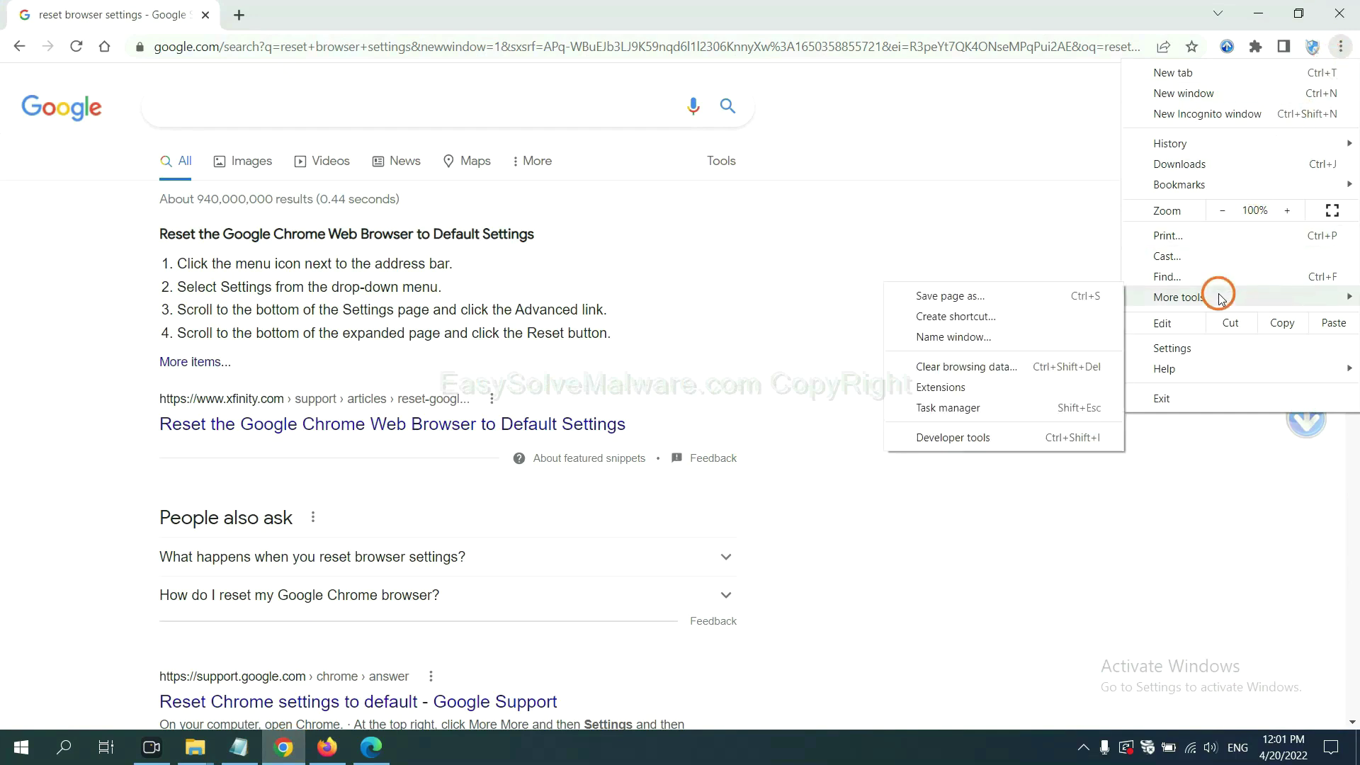
left_click(1001, 384)
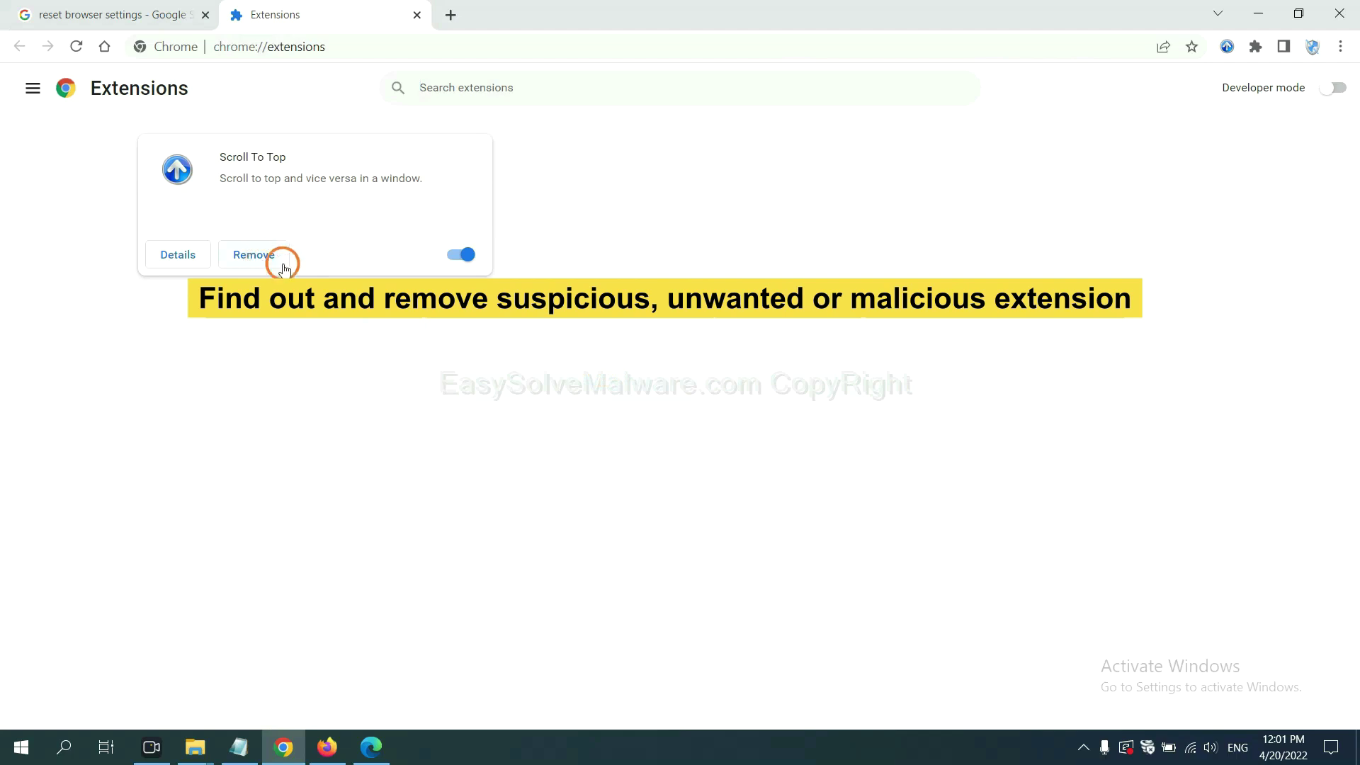
Show the GIPHY for Firefox extension's options in Firefox's Add-ons Manager, then switch to Edge.
left_click(326, 746)
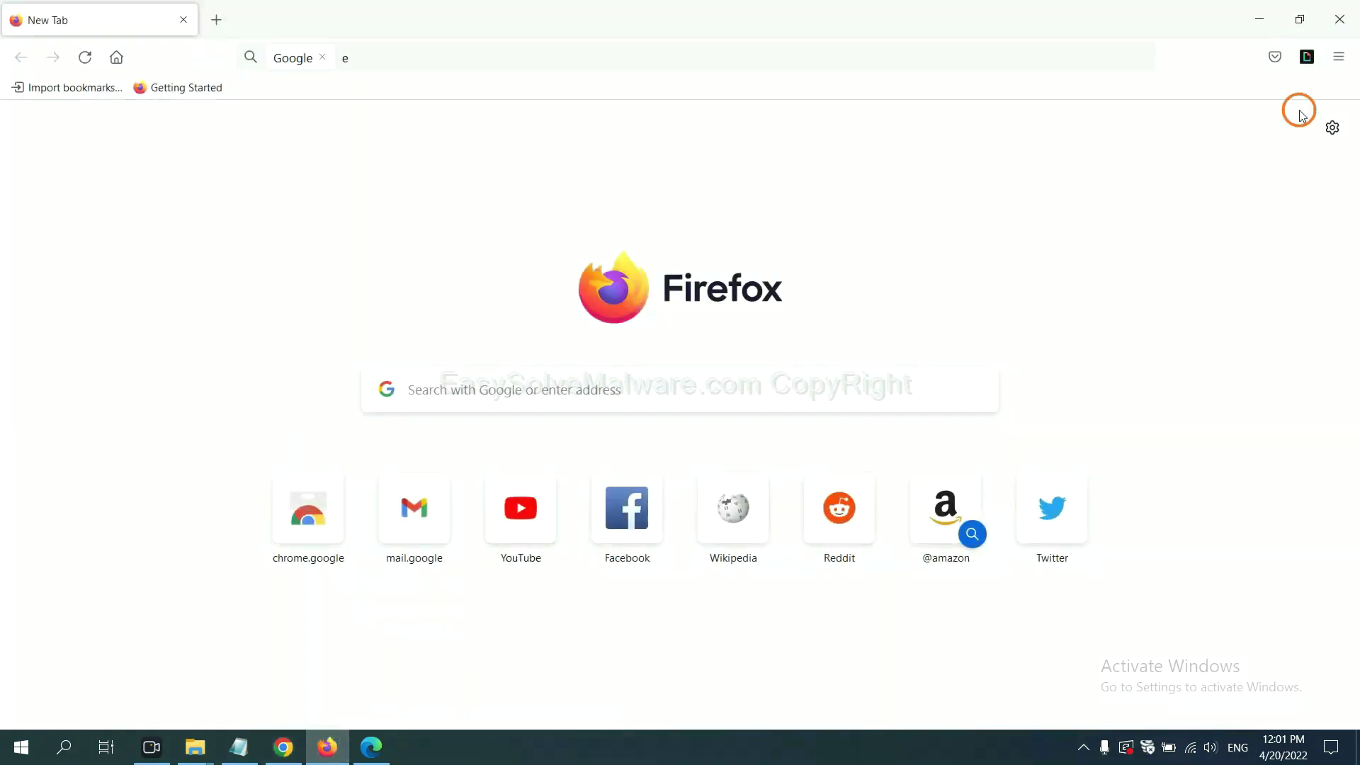
left_click(1342, 58)
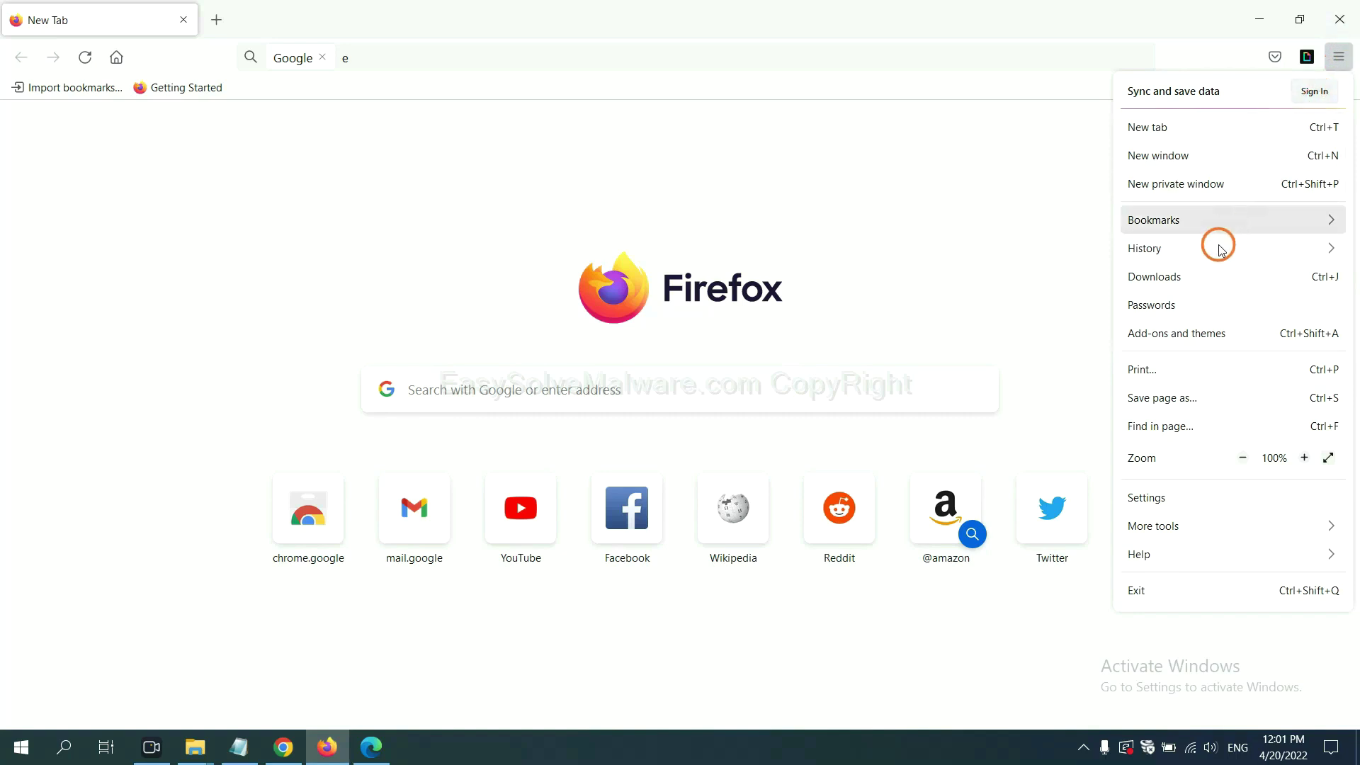
left_click(1190, 345)
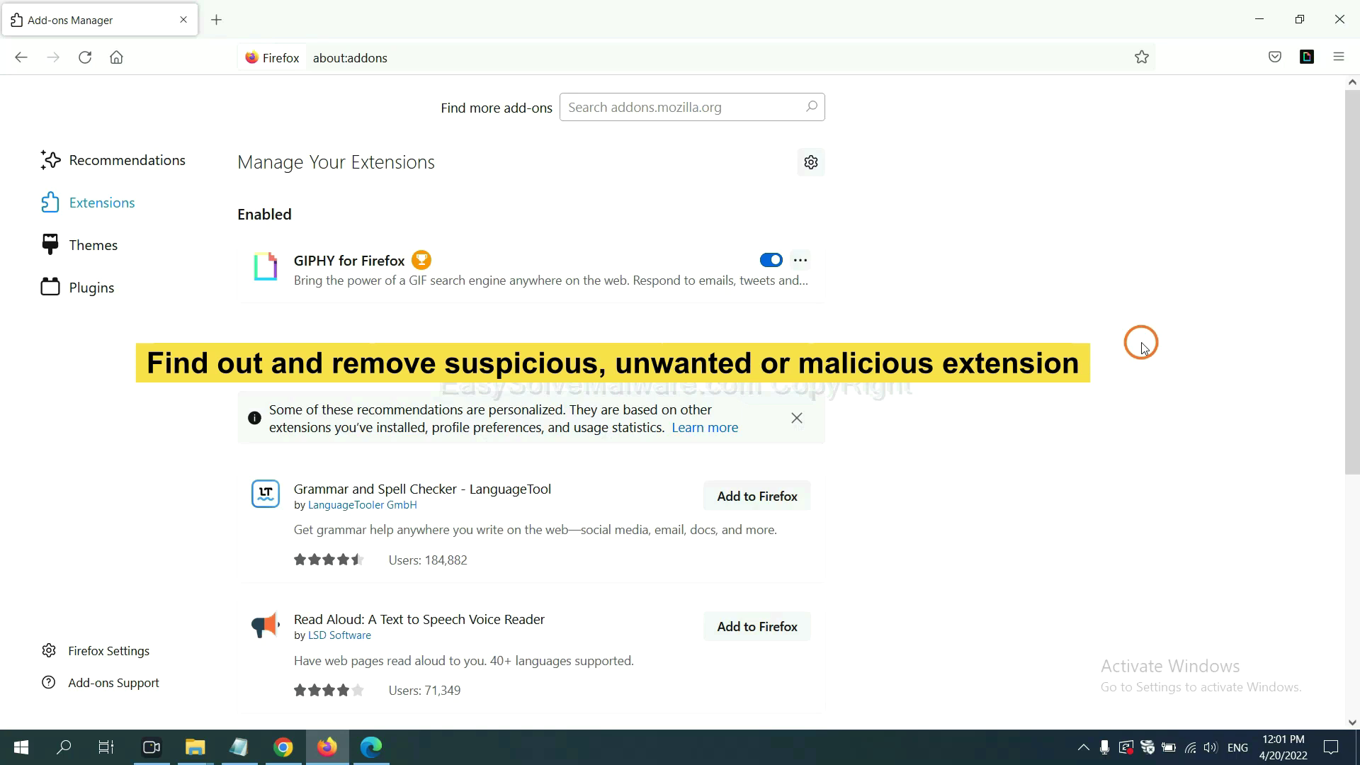
left_click(800, 261)
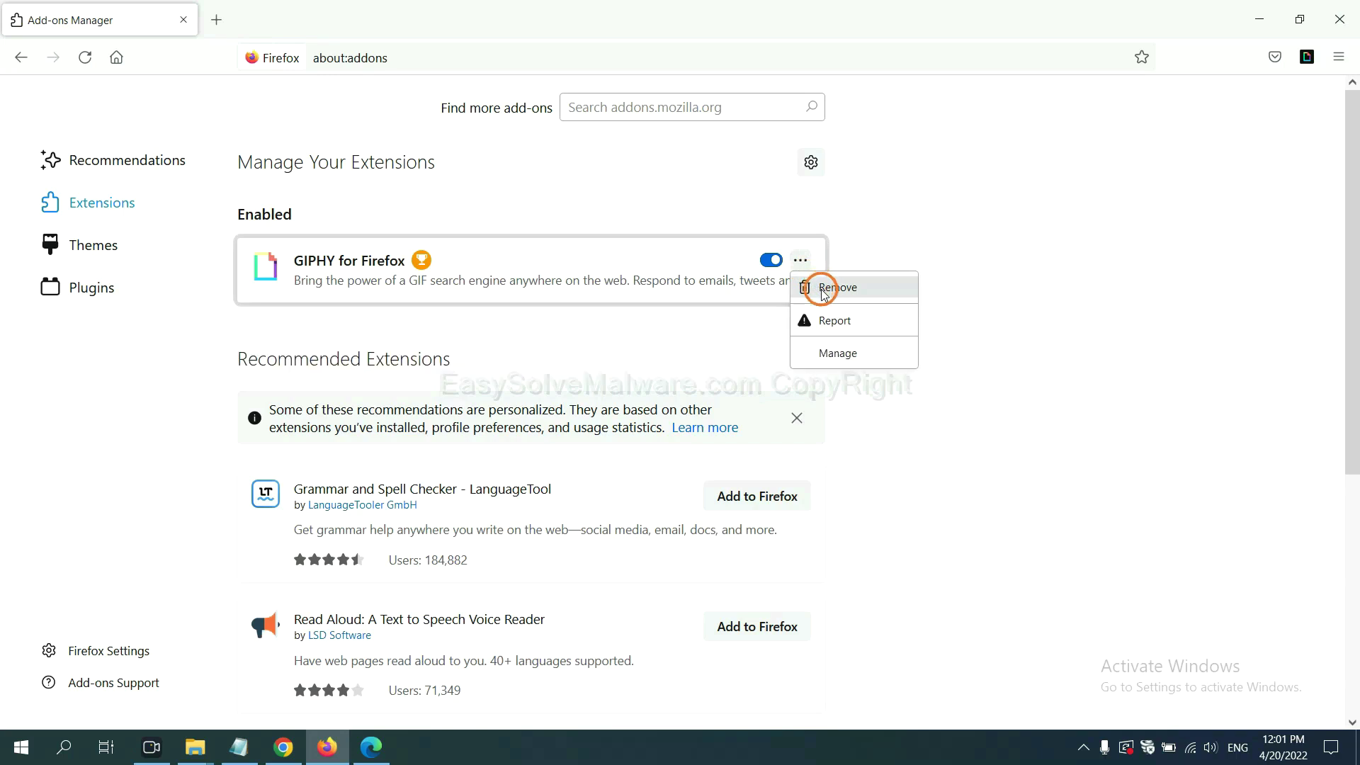
left_click(371, 751)
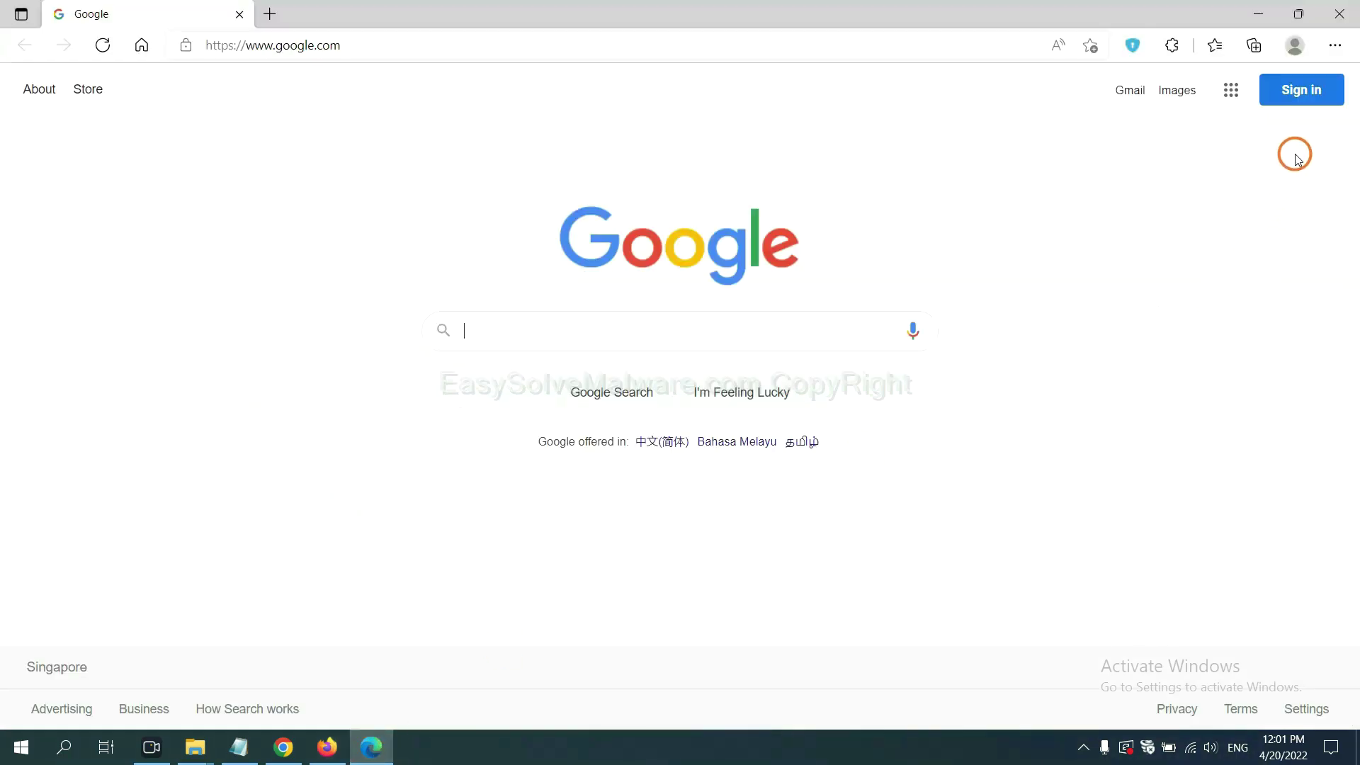
Remove the ArcVpn Free Fast VPN Proxy extension from Edge and show the desktop.
left_click(1334, 47)
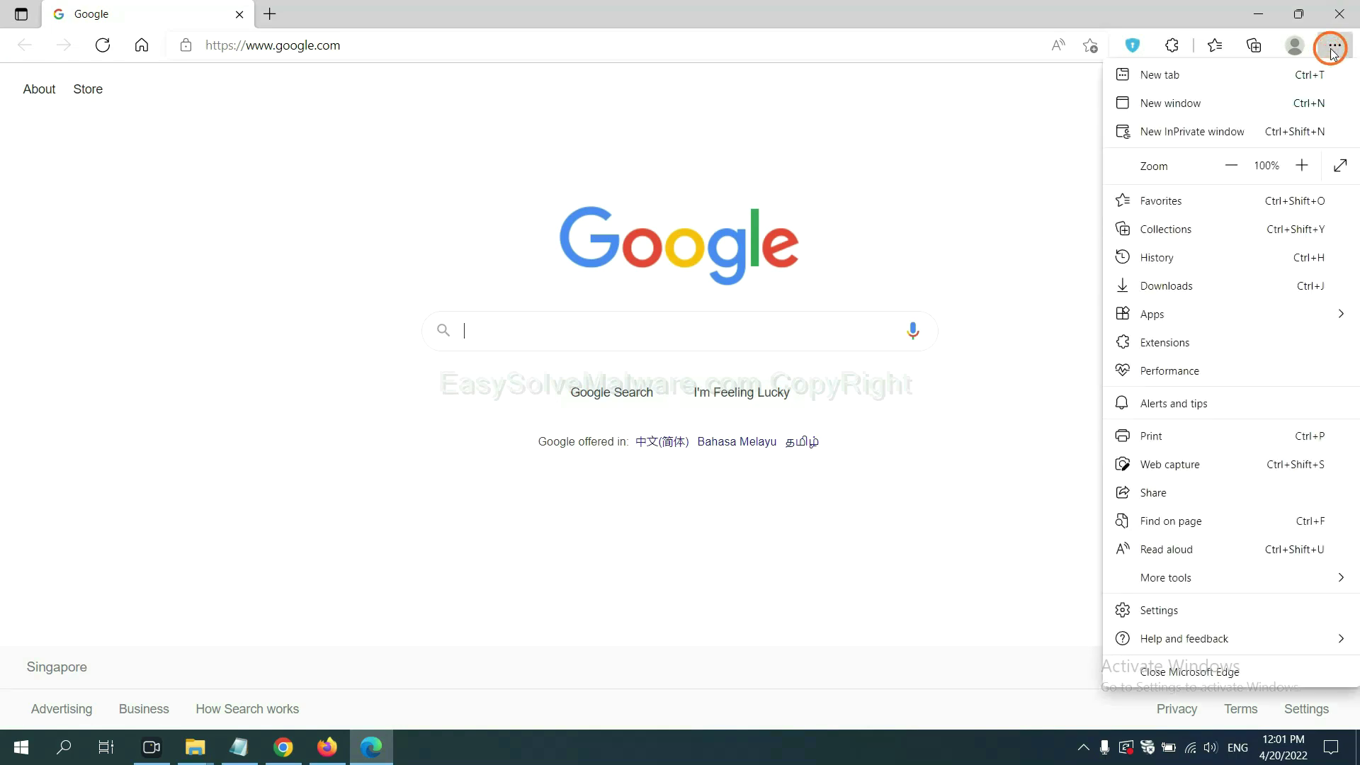
right_click(1170, 344)
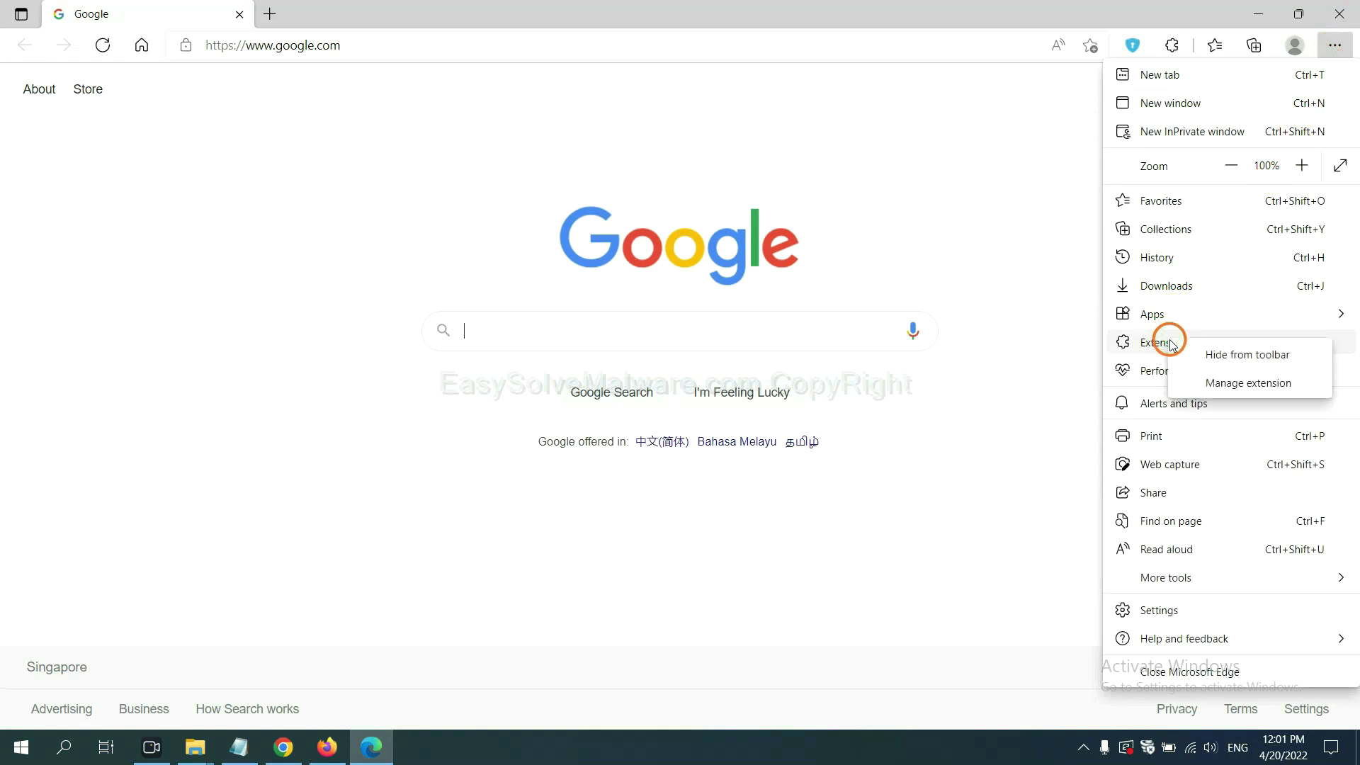
left_click(1222, 383)
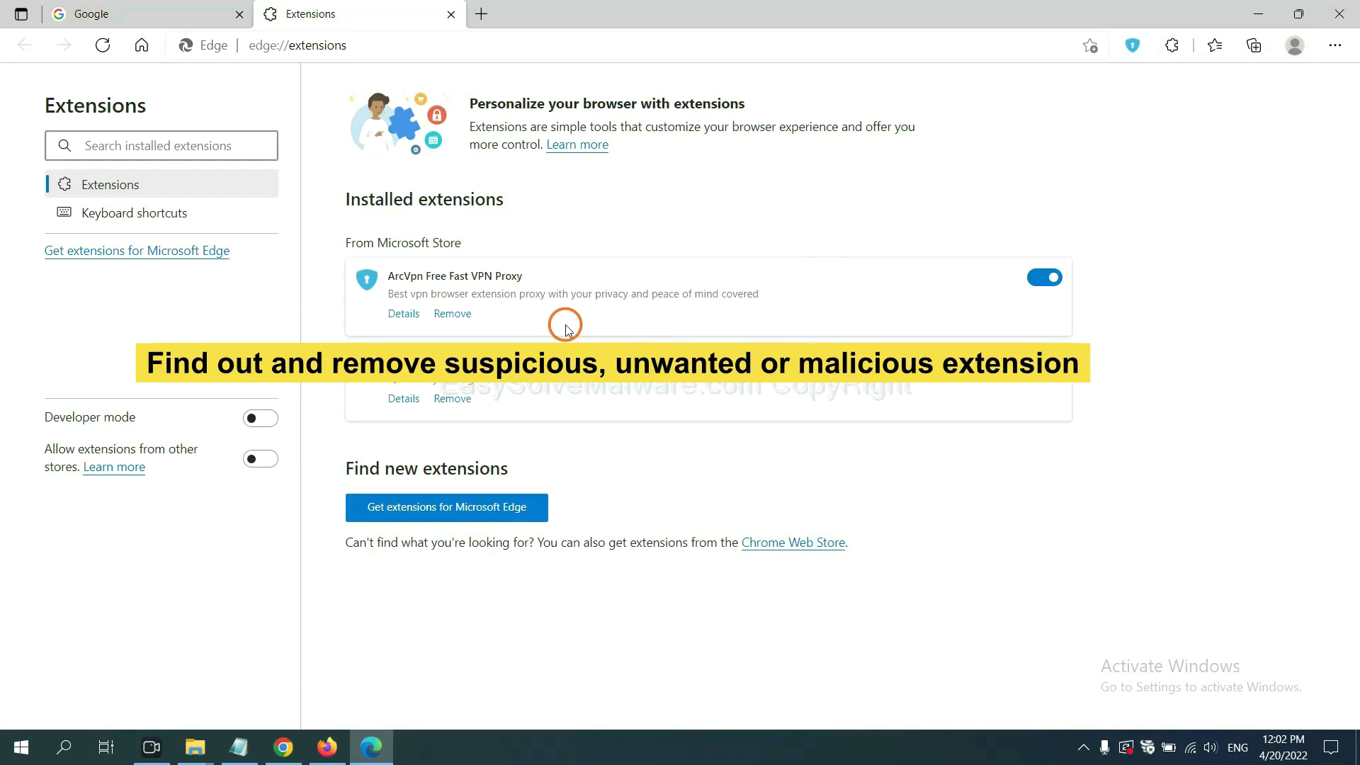
left_click(464, 315)
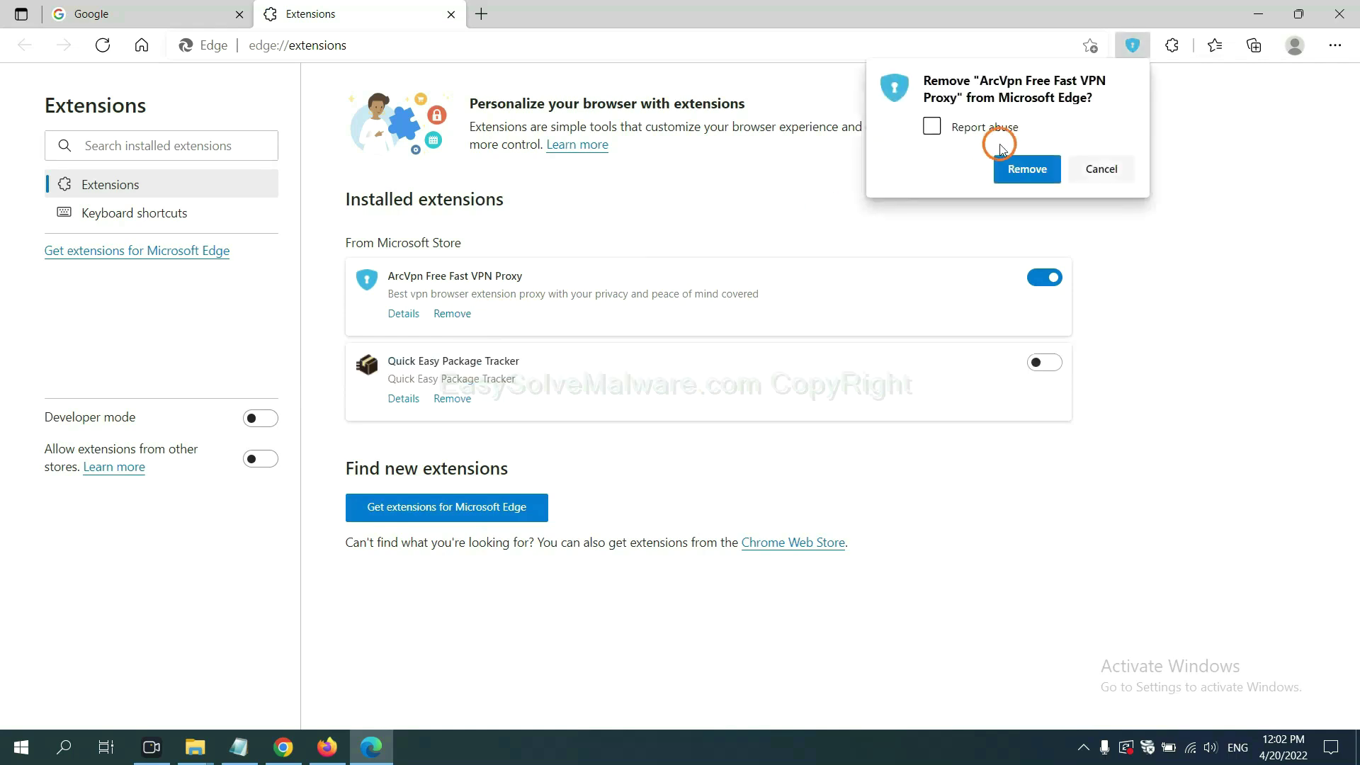
left_click(1018, 177)
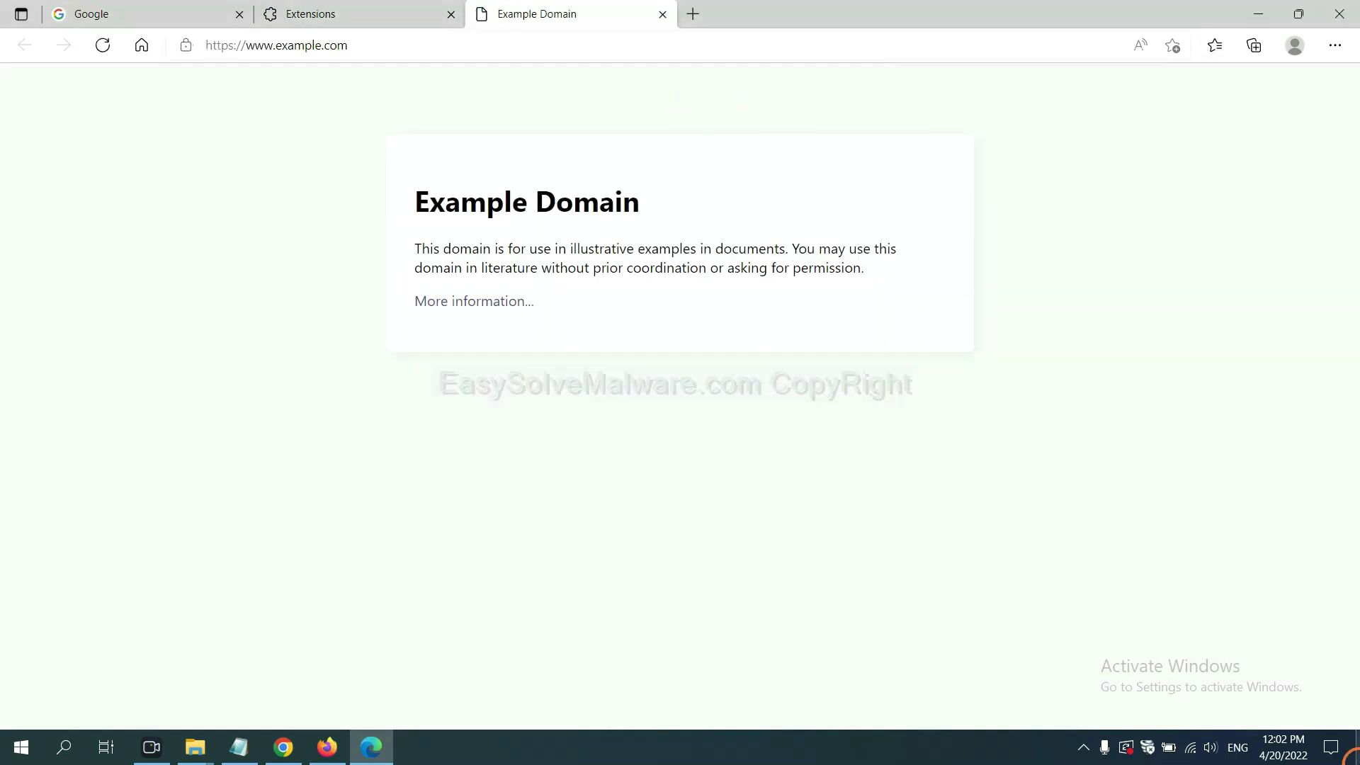
left_click(1351, 757)
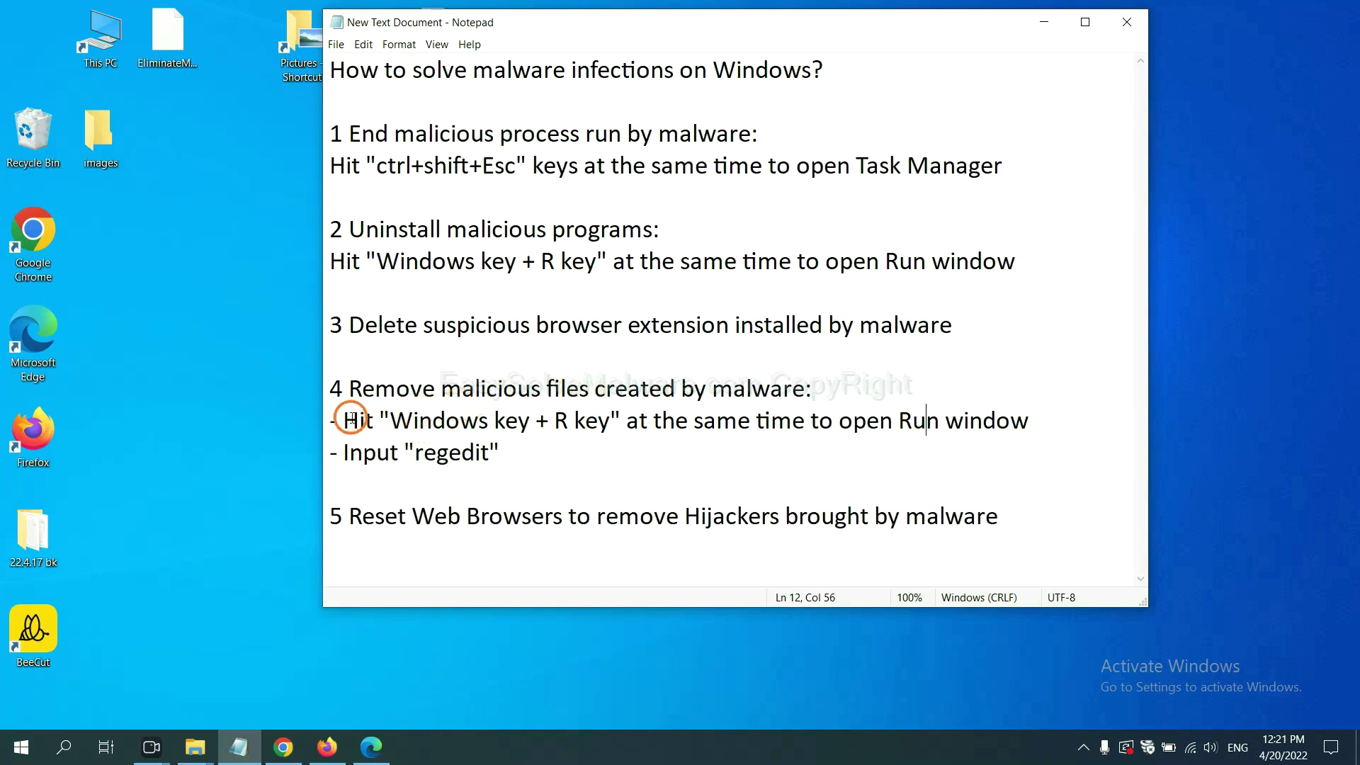
Launch Registry Editor by running 'regedit' from the Win+R Run window.
left_click_drag(350, 420, 772, 439)
left_click(790, 429)
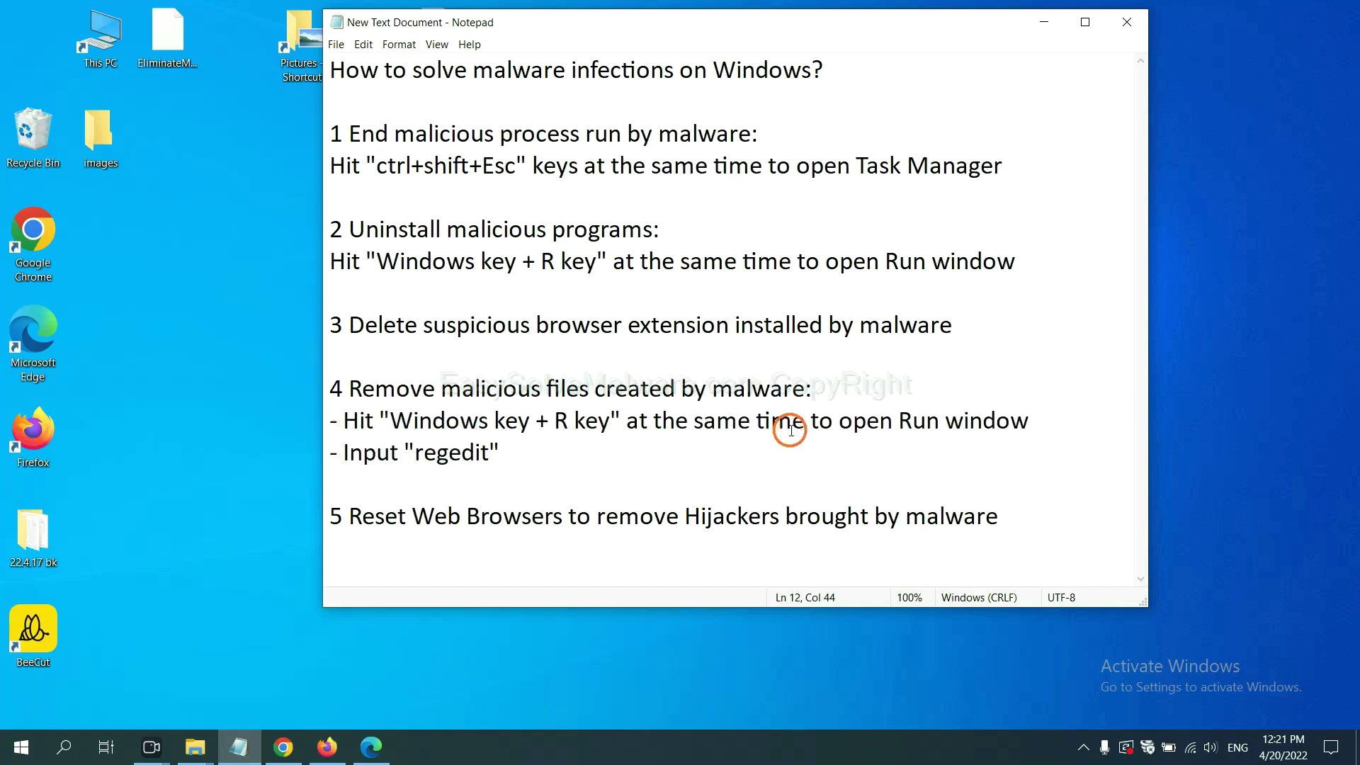
key("super+r")
left_click_drag(252, 538, 1080, 279)
left_click(961, 373)
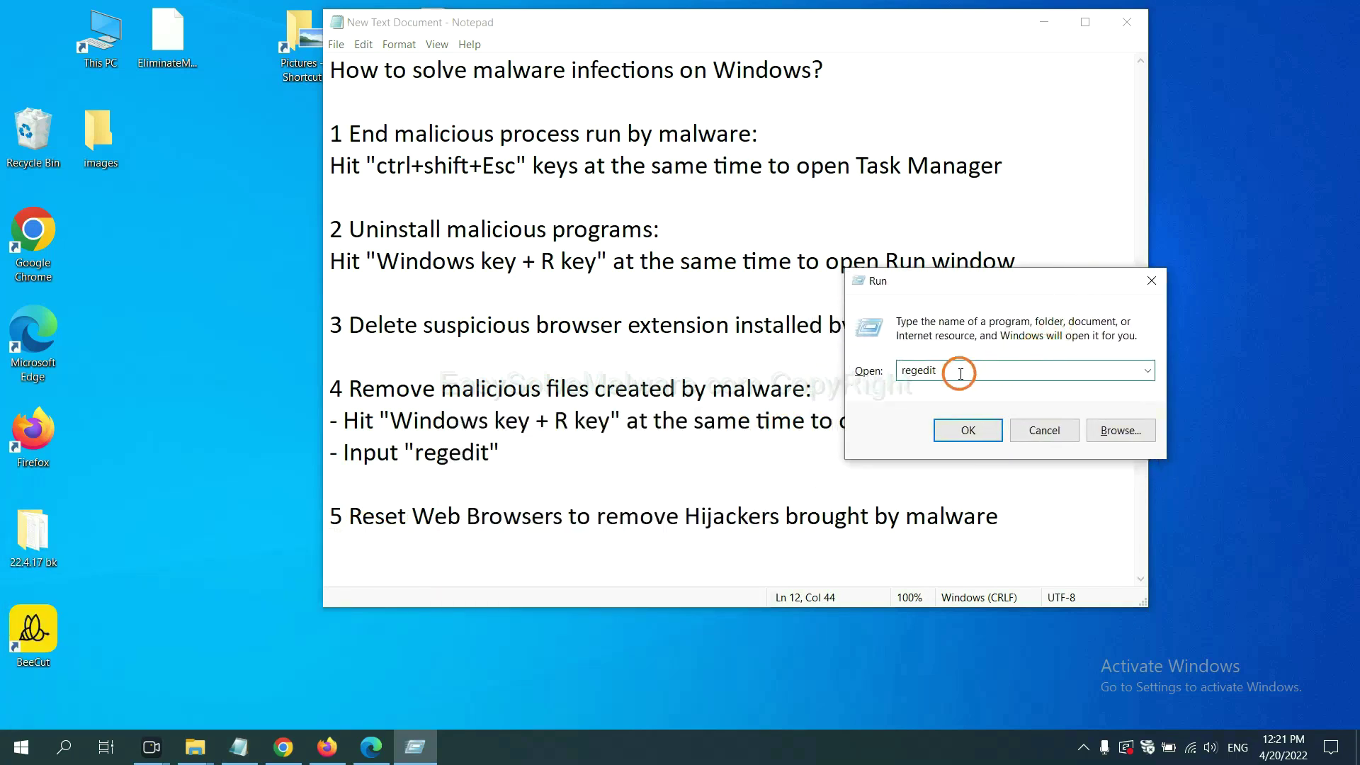
left_click(968, 430)
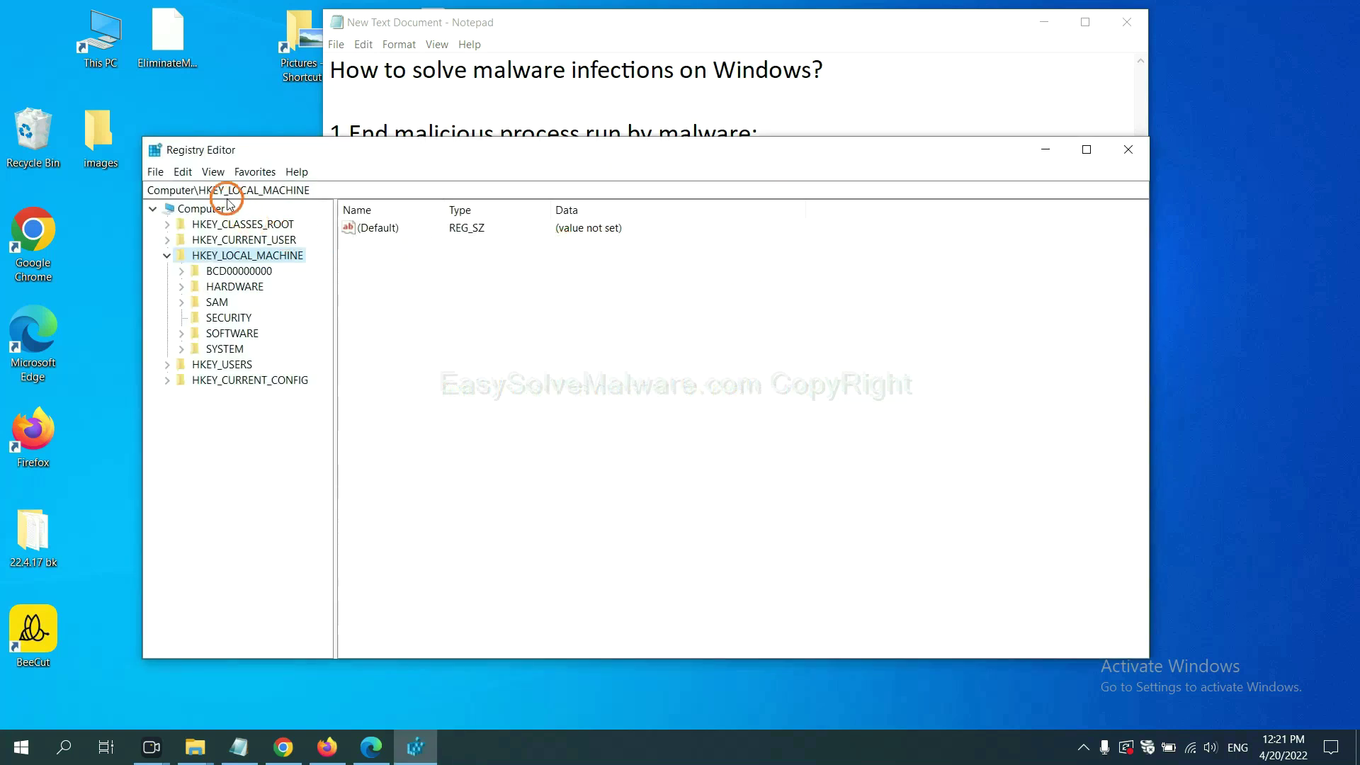
Search the registry for 'be' and find the BeeCut.exe value under FEATURE_BROWSER_EMULATION.
left_click(191, 174)
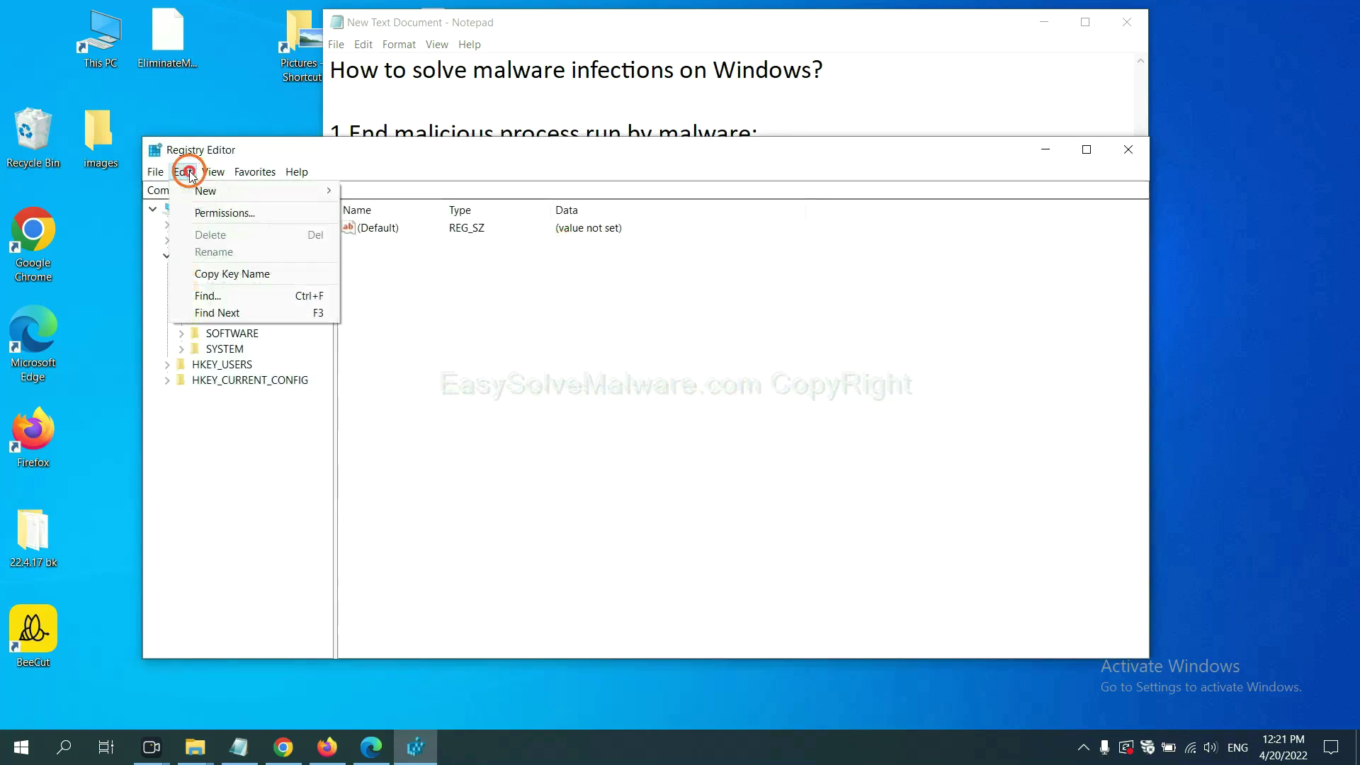
left_click(241, 298)
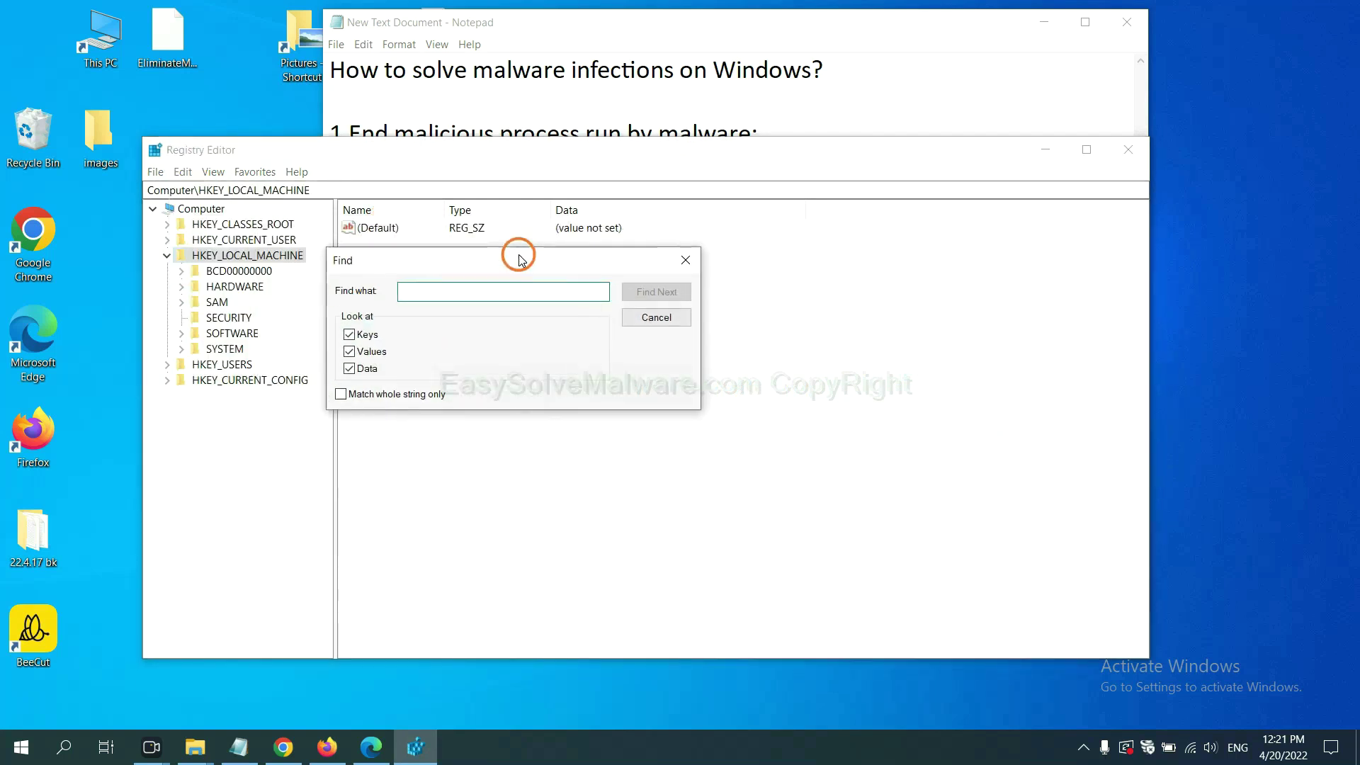
left_click(492, 296)
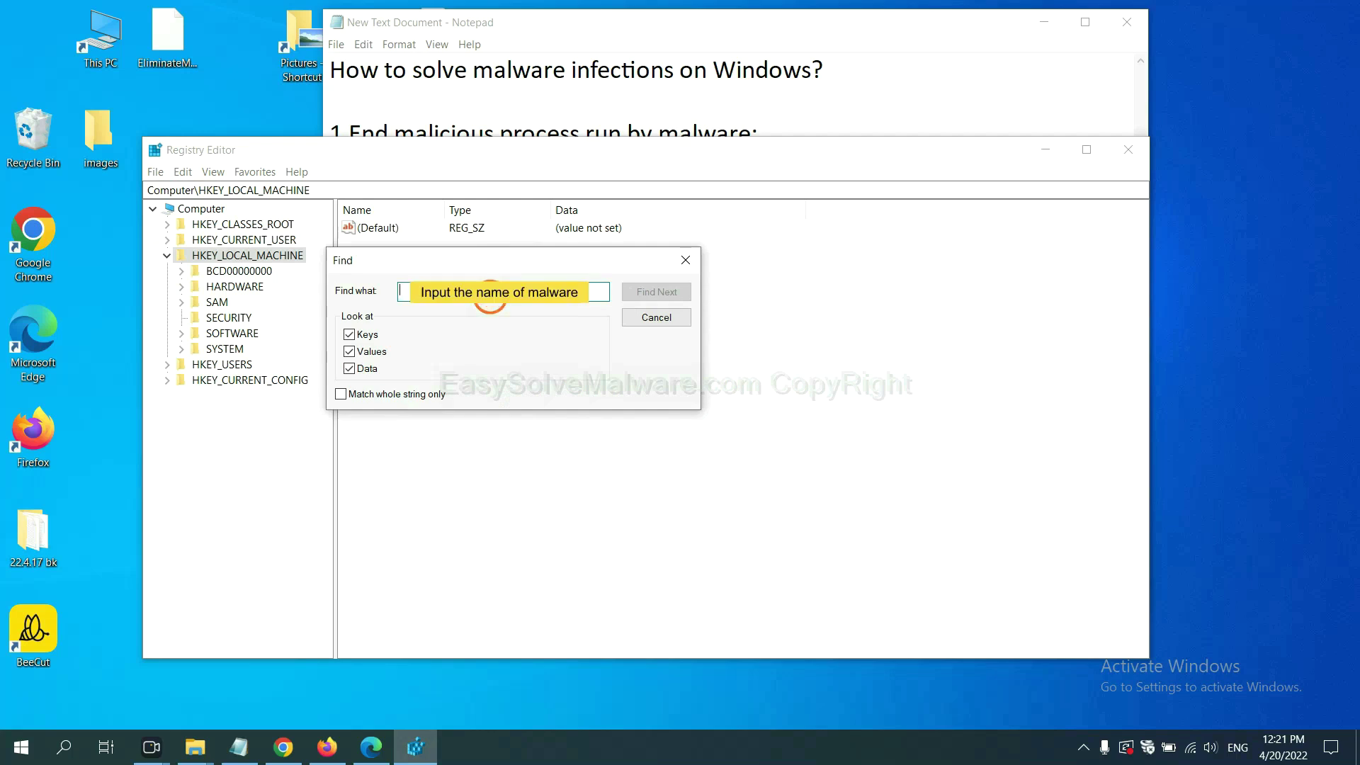
type("be")
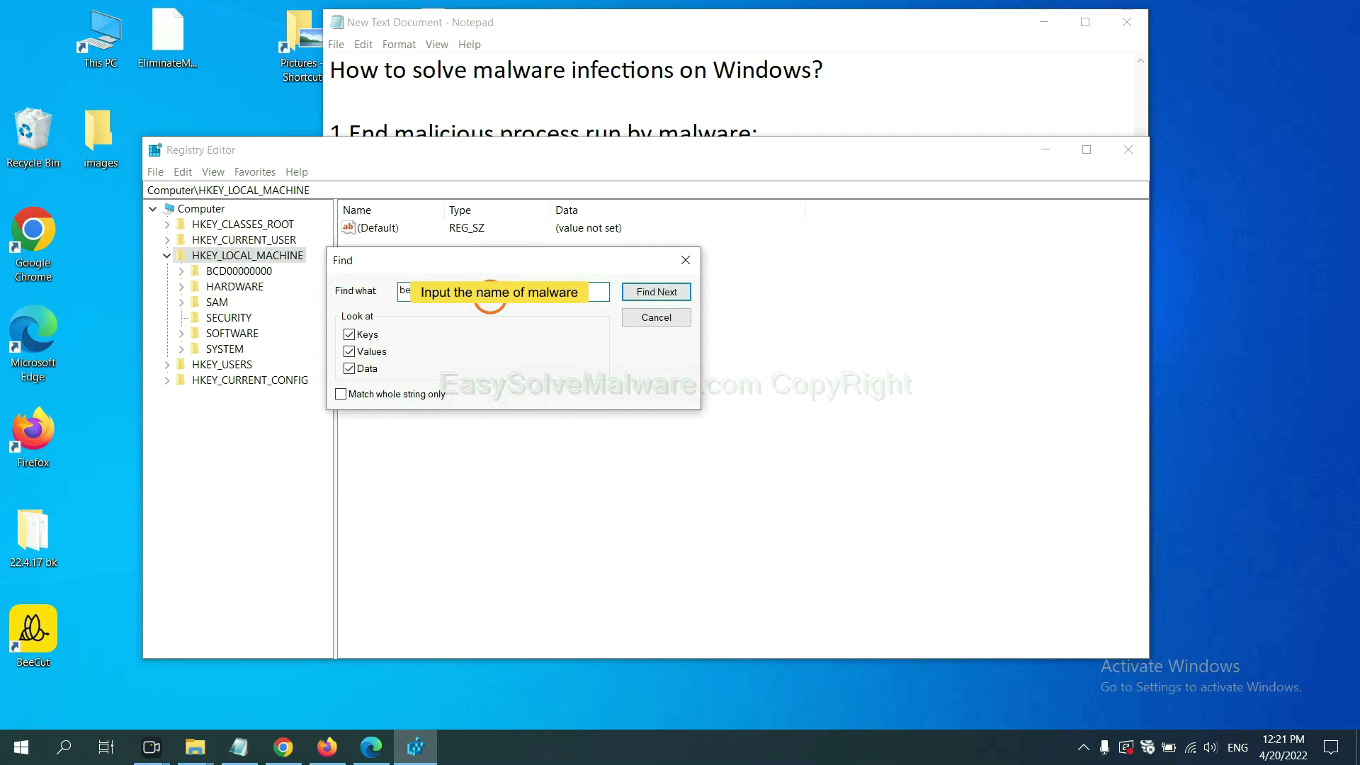
left_click(655, 292)
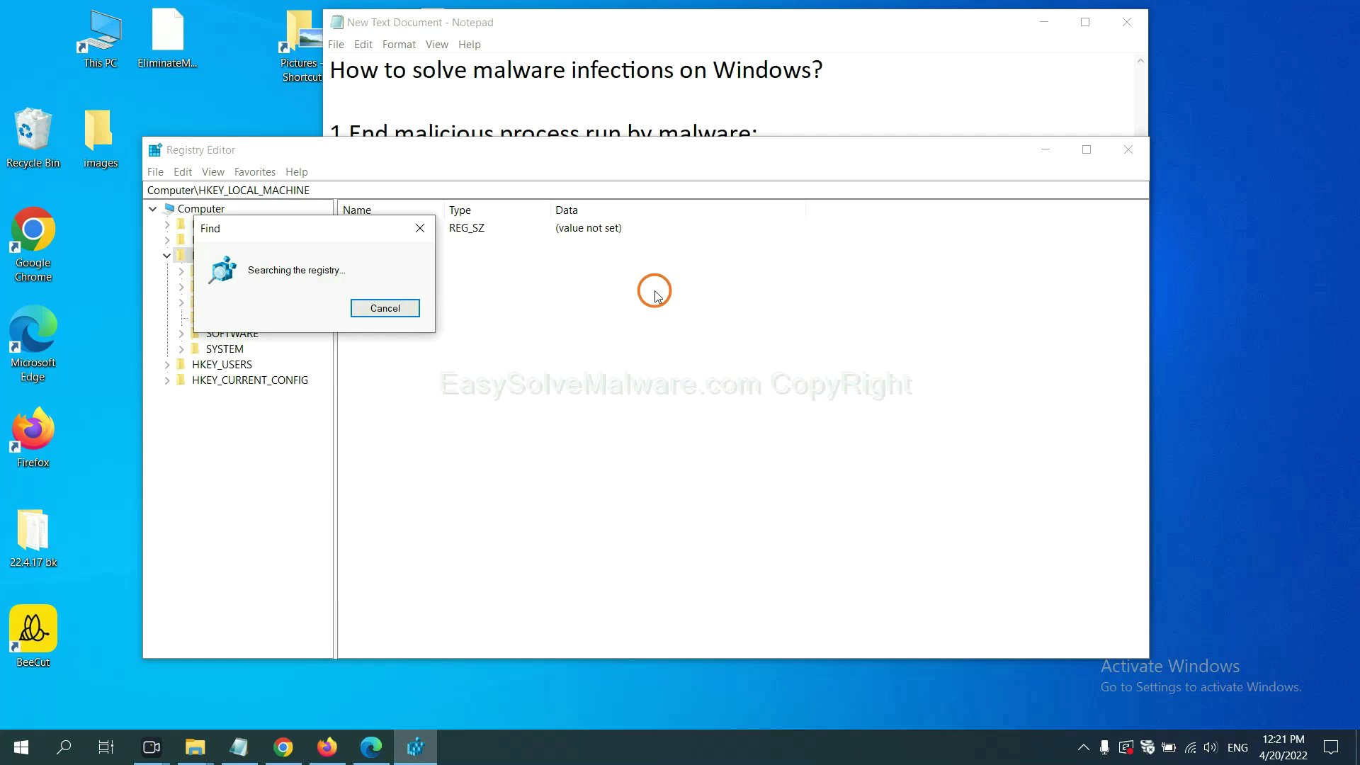
left_click_drag(335, 227, 534, 223)
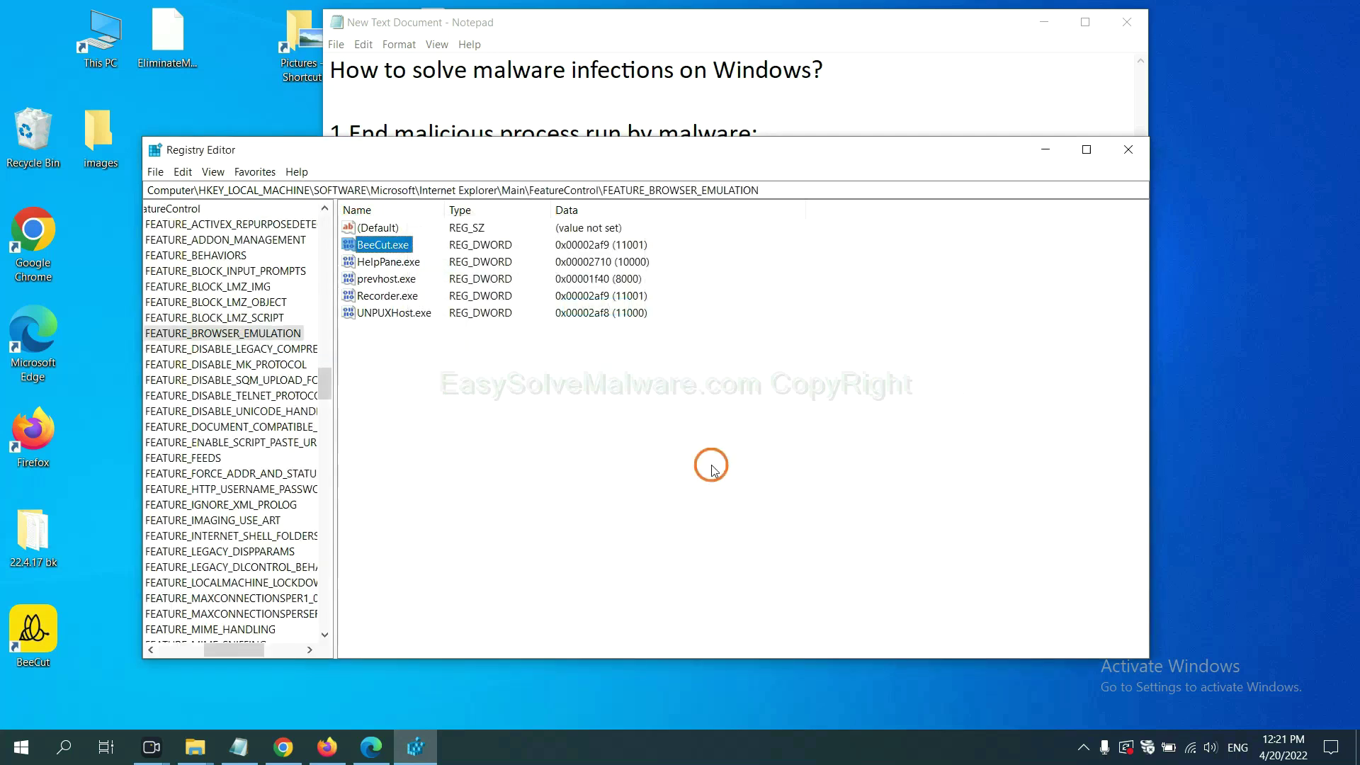
mouse_move(233, 650)
left_mouse_down()
mouse_move(209, 643)
mouse_move(219, 646)
left_mouse_up()
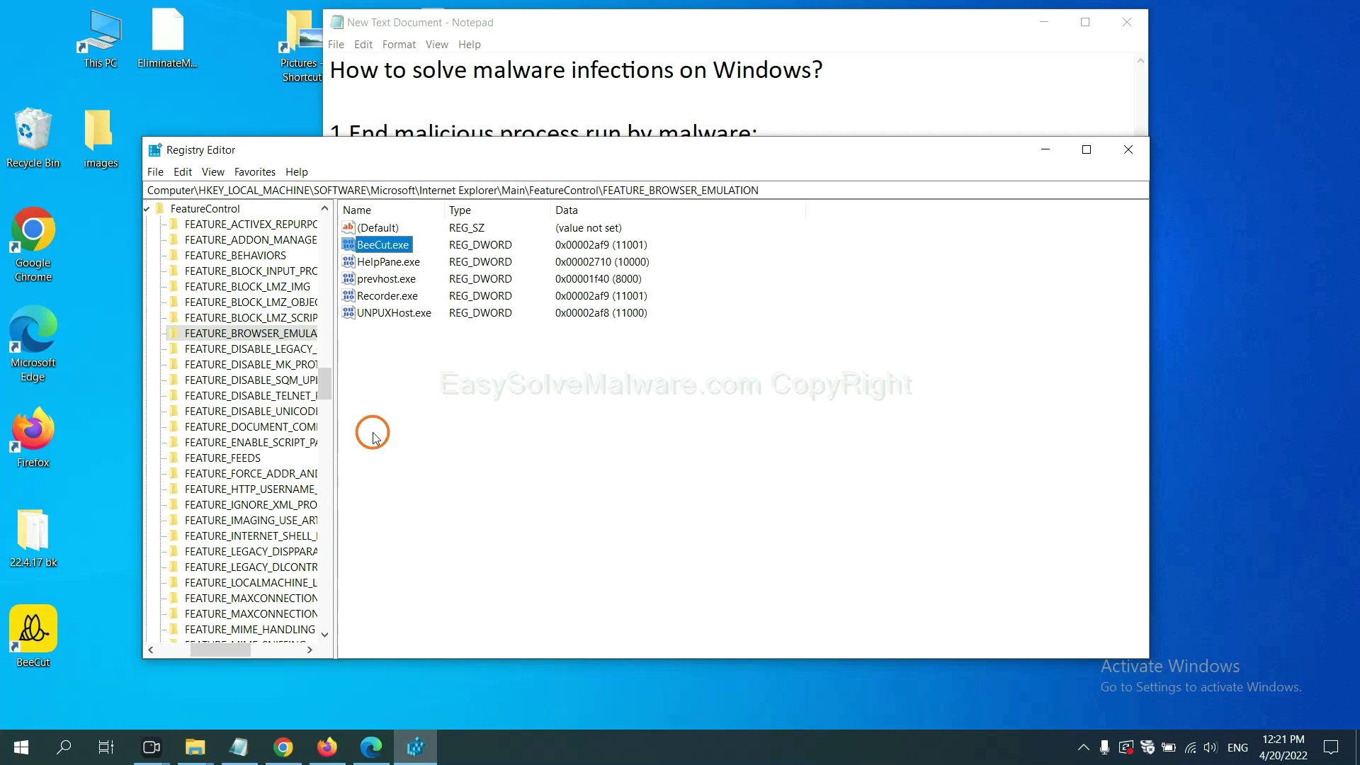
right_click(276, 337)
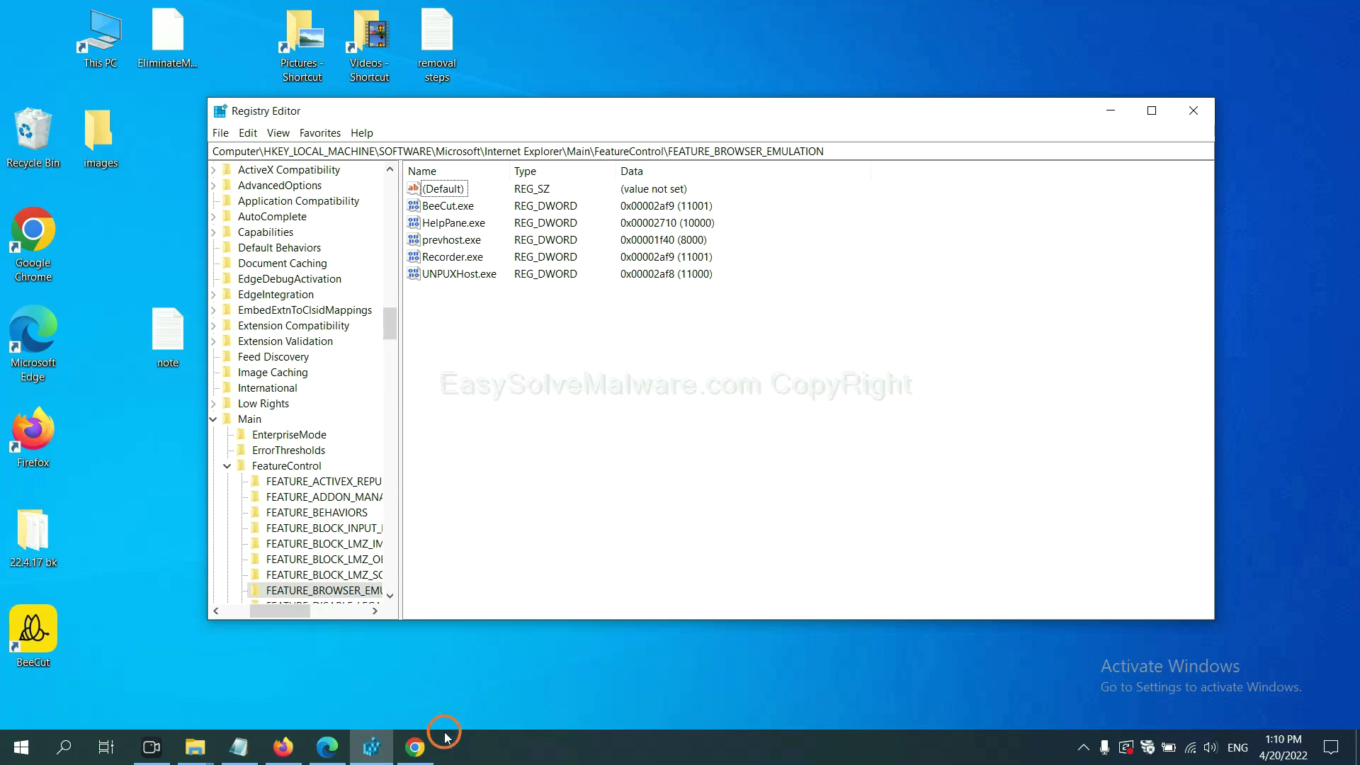
Bring up the easysolvemalware.com malware guide in Chrome and scroll through it.
left_click(417, 744)
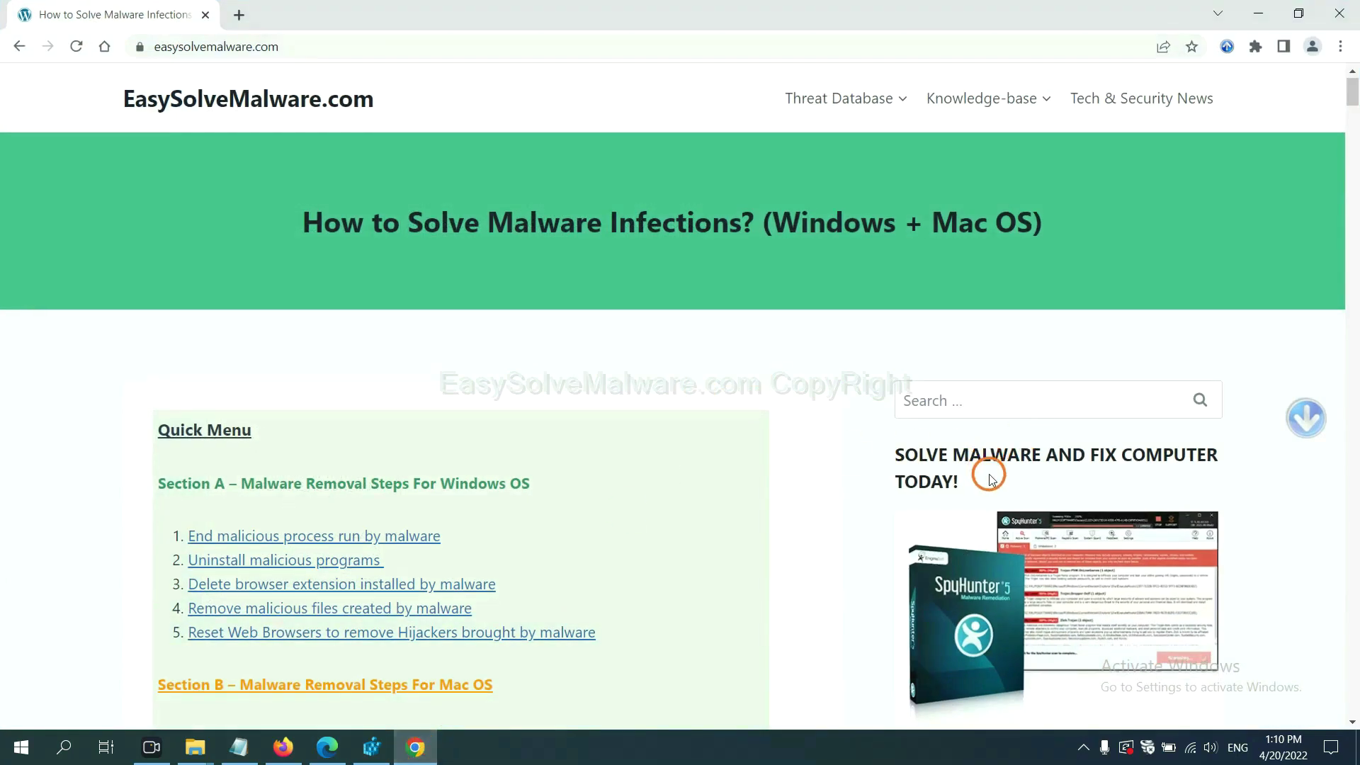
scroll(985, 475, "down", 1)
scroll(980, 492, "up", 1)
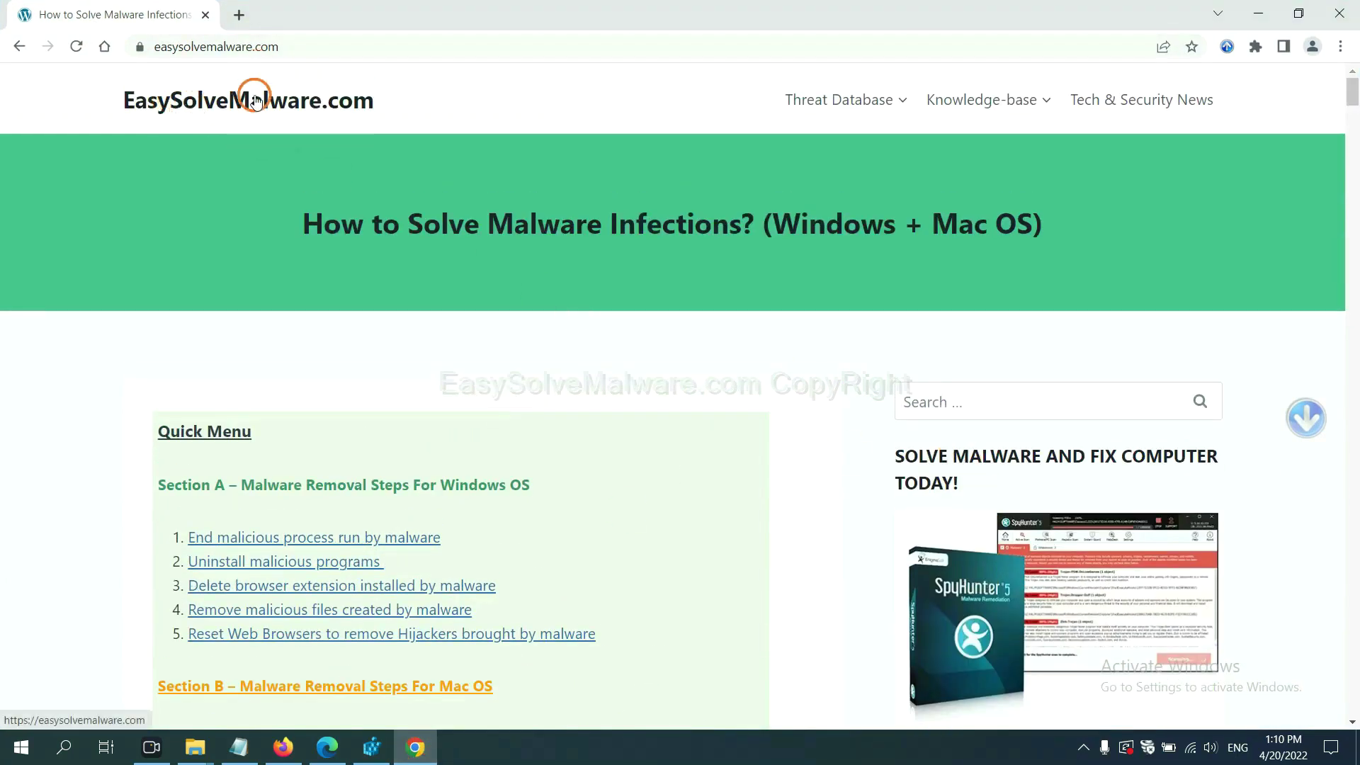
scroll(1126, 515, "down", 3)
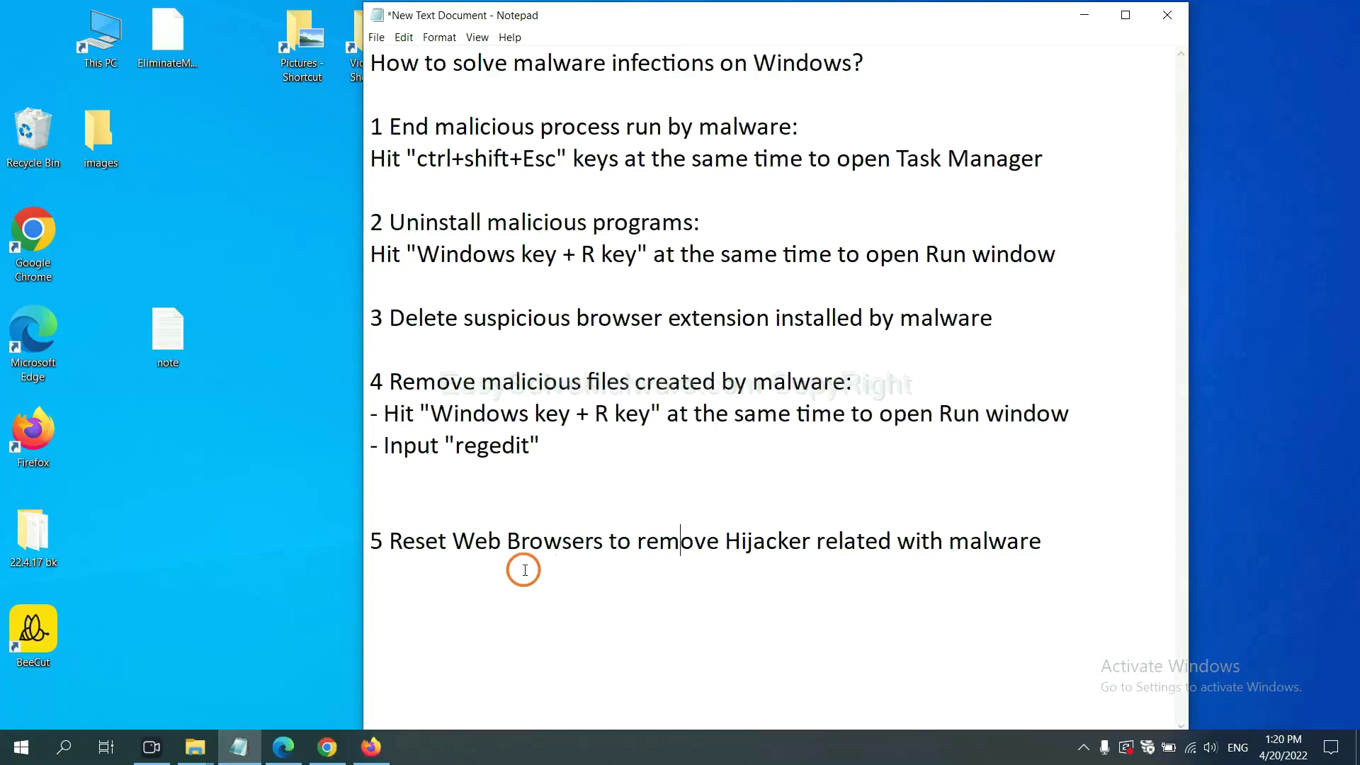
Search Chrome's settings for reset and choose 'Restore settings to their original defaults'.
left_click(327, 750)
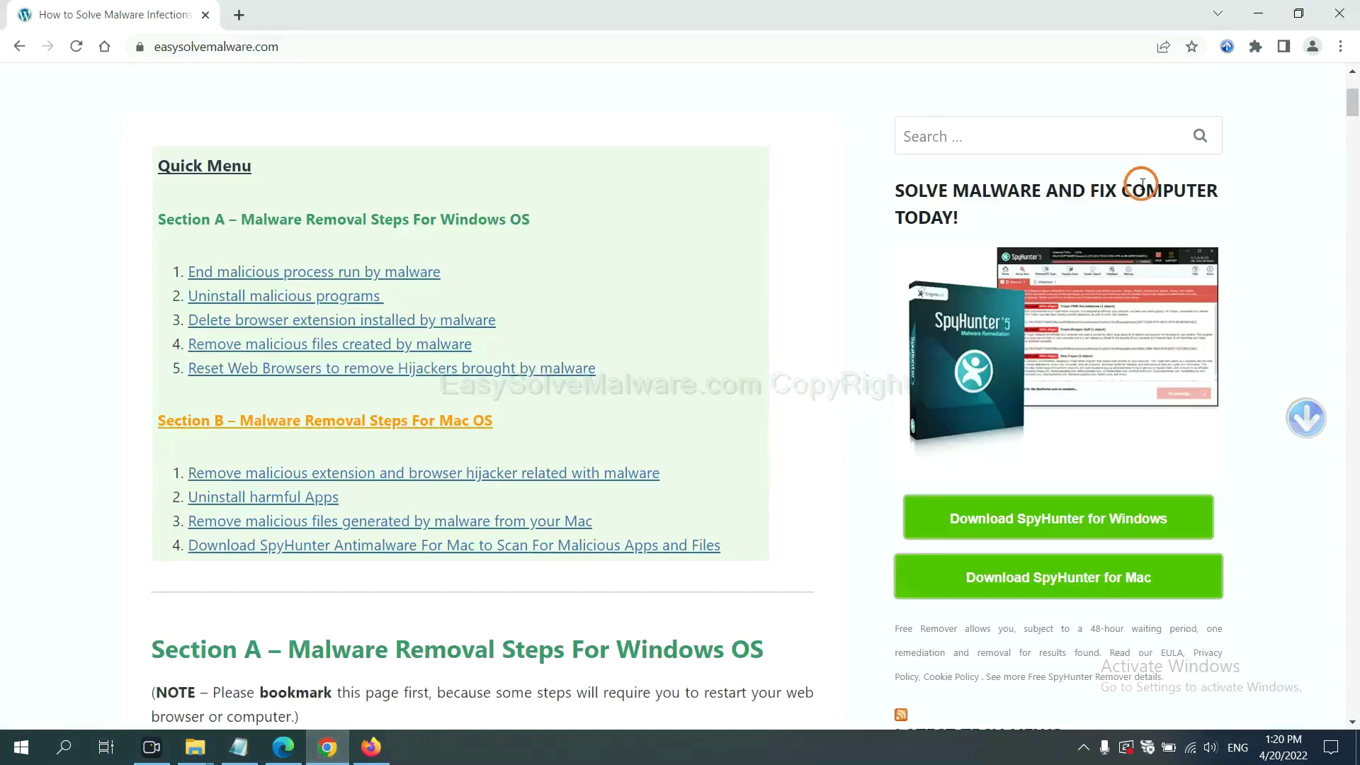
left_click(1341, 47)
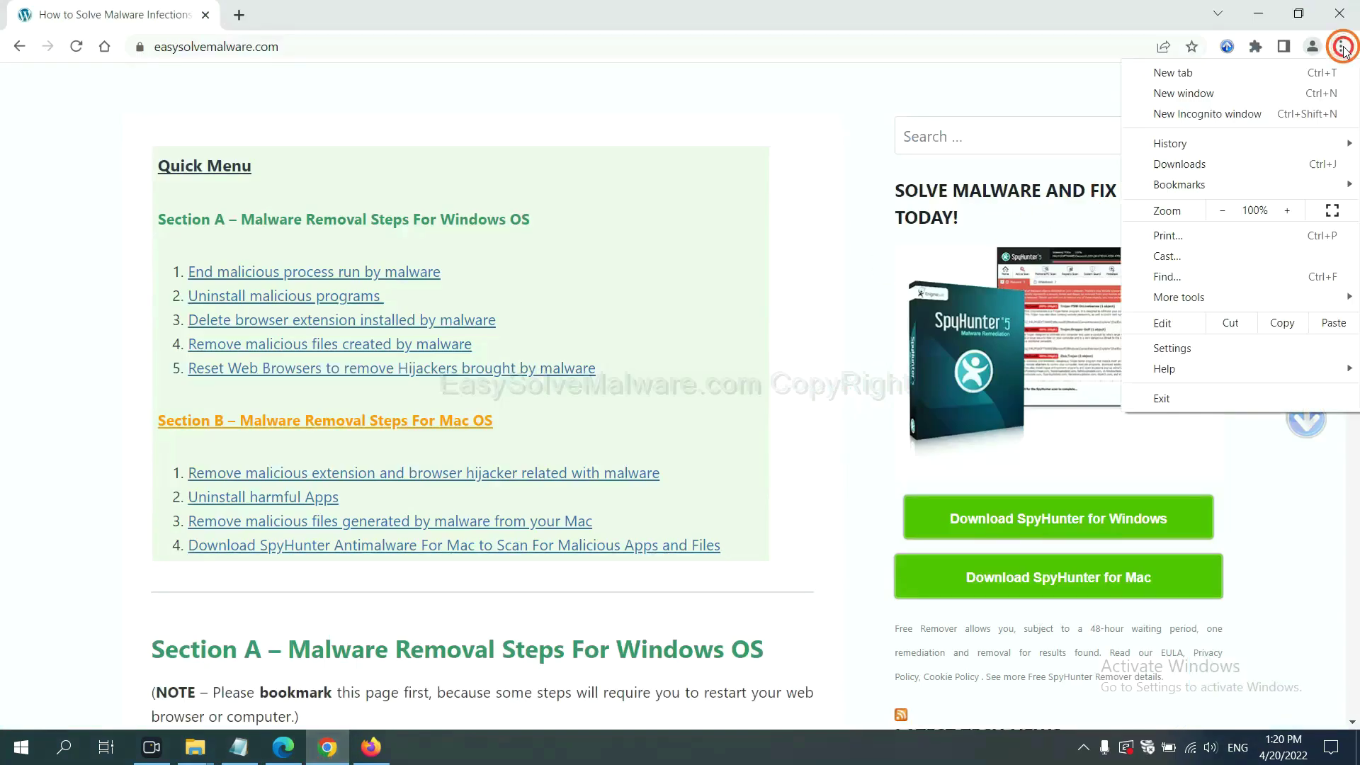
left_click(1177, 347)
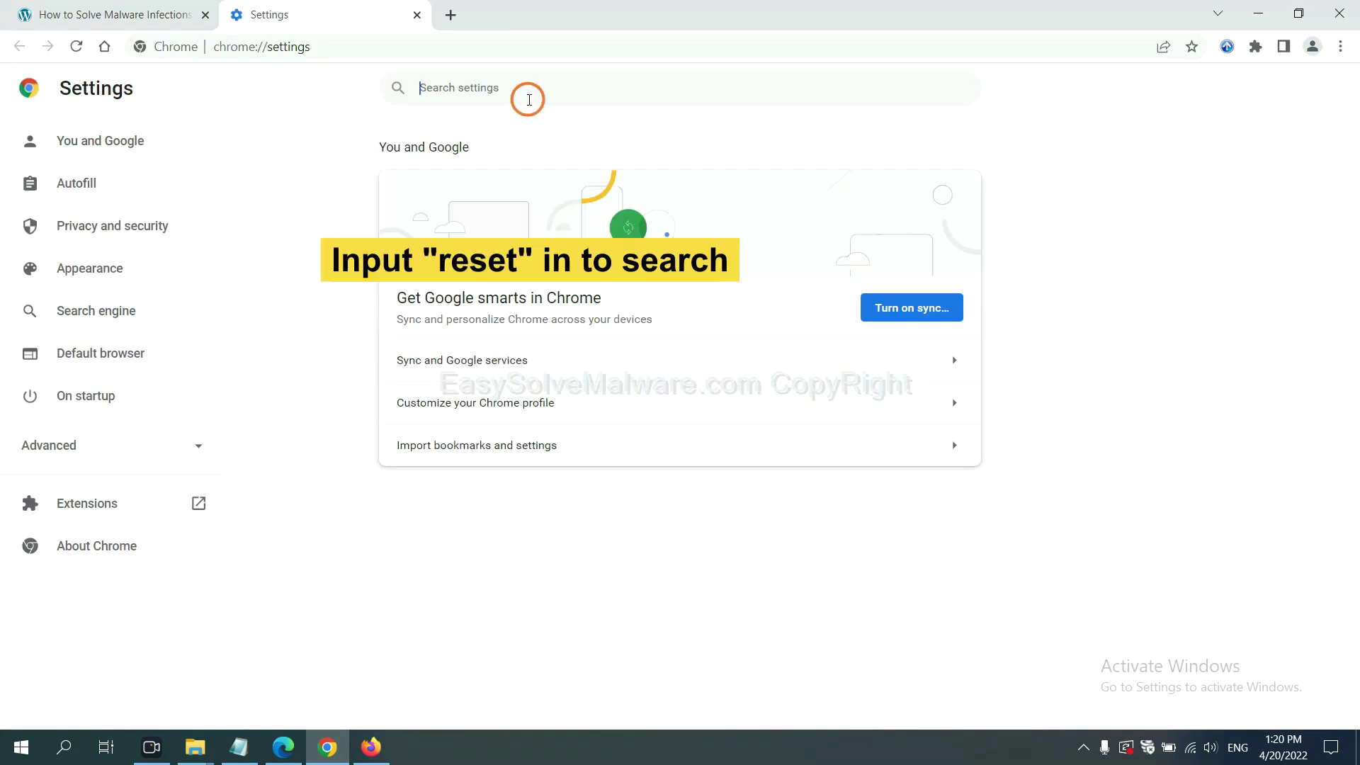
left_click(529, 100)
type("reset")
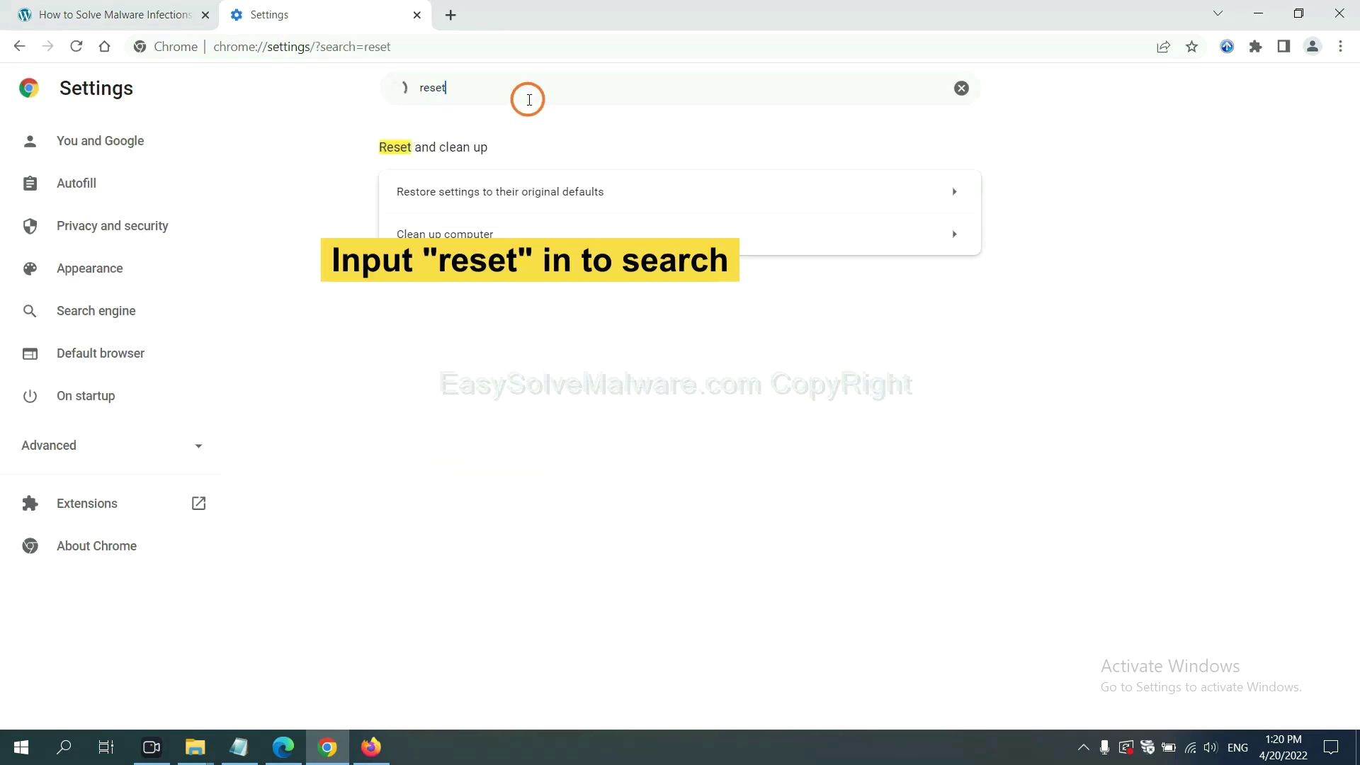
left_click(584, 193)
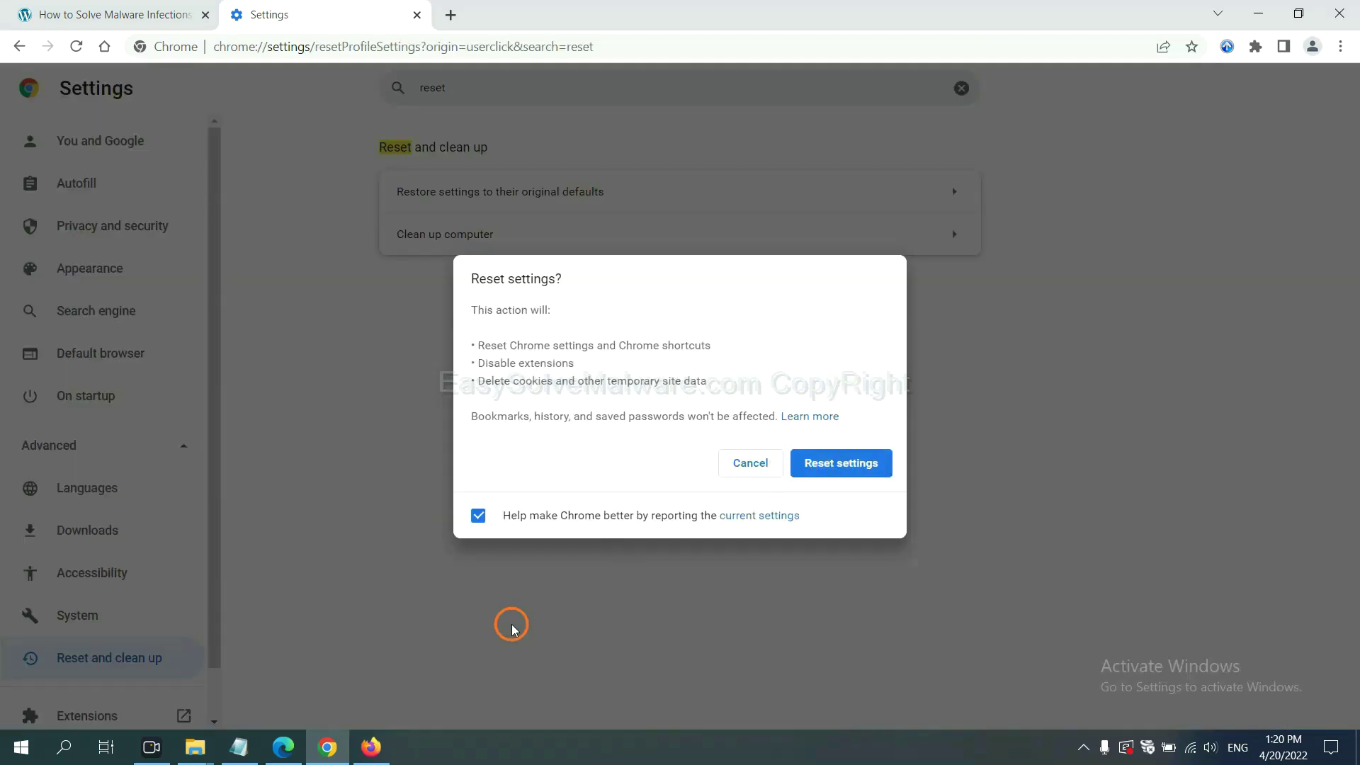
Choose Refresh Firefox on Firefox's Troubleshooting Information page, then bring Microsoft Edge forward.
left_click(376, 744)
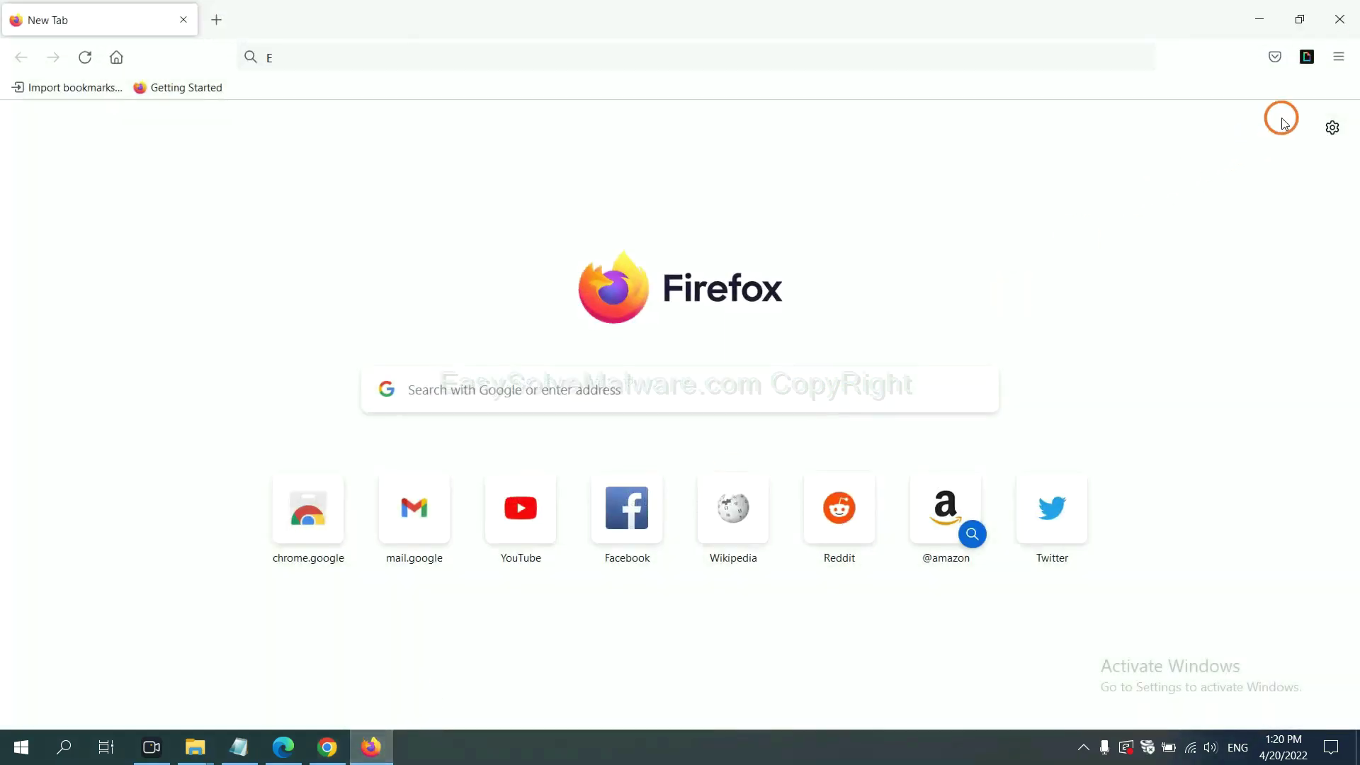
left_click(1338, 60)
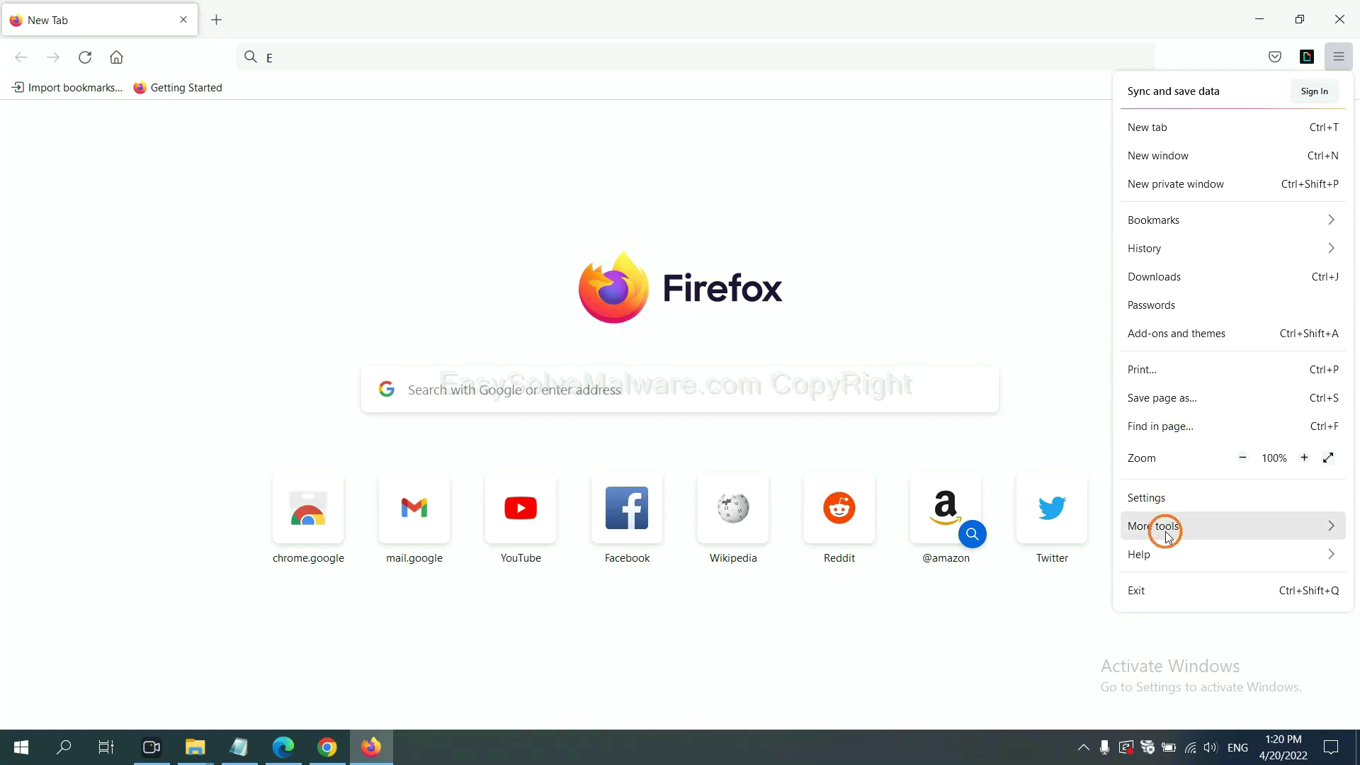
left_click(1170, 549)
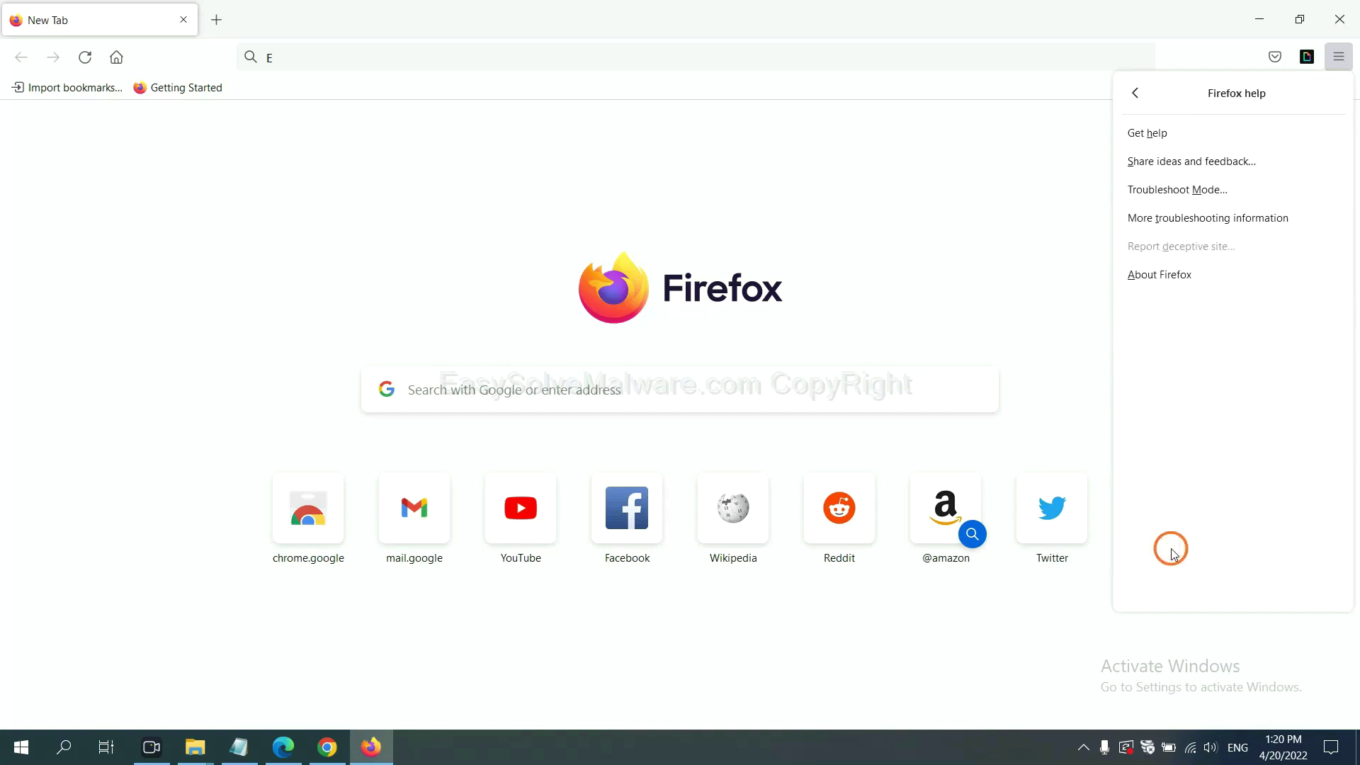
left_click(1196, 221)
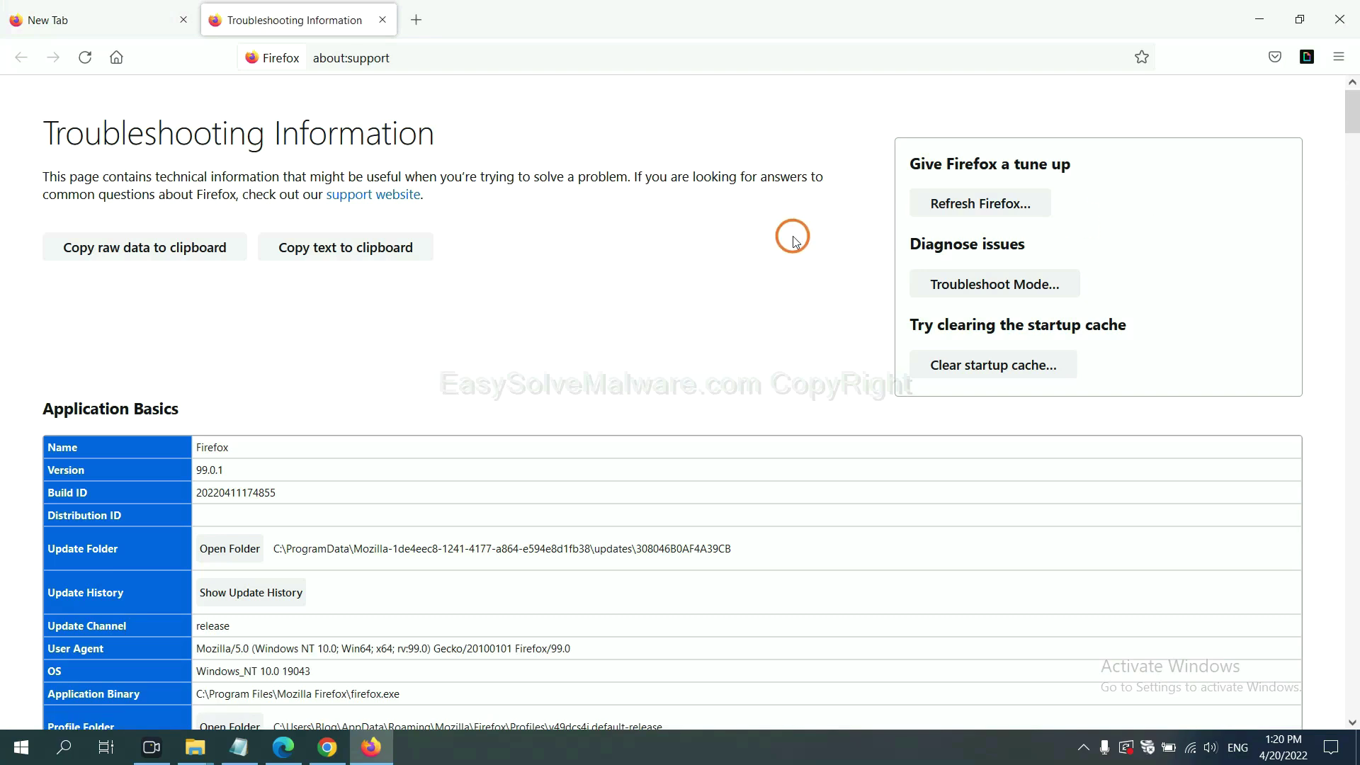
left_click(956, 207)
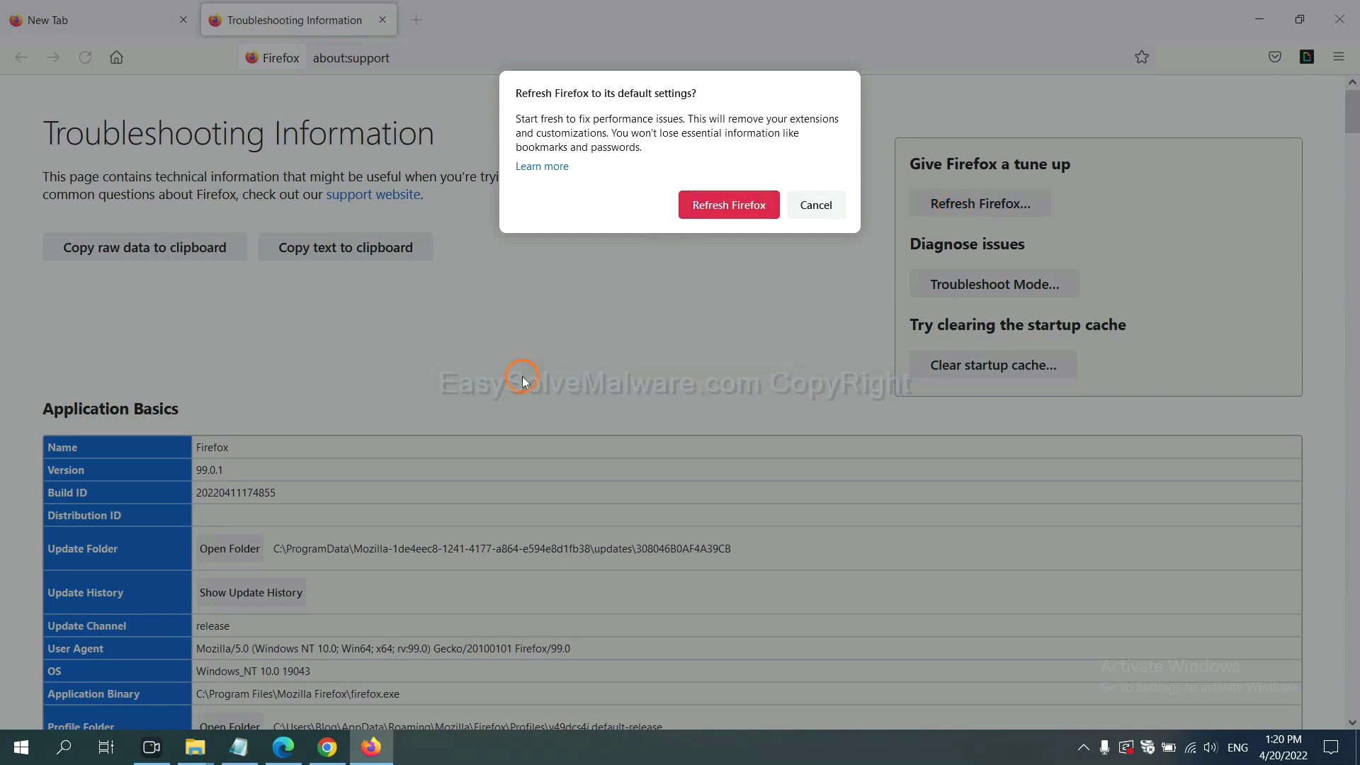
left_click(284, 752)
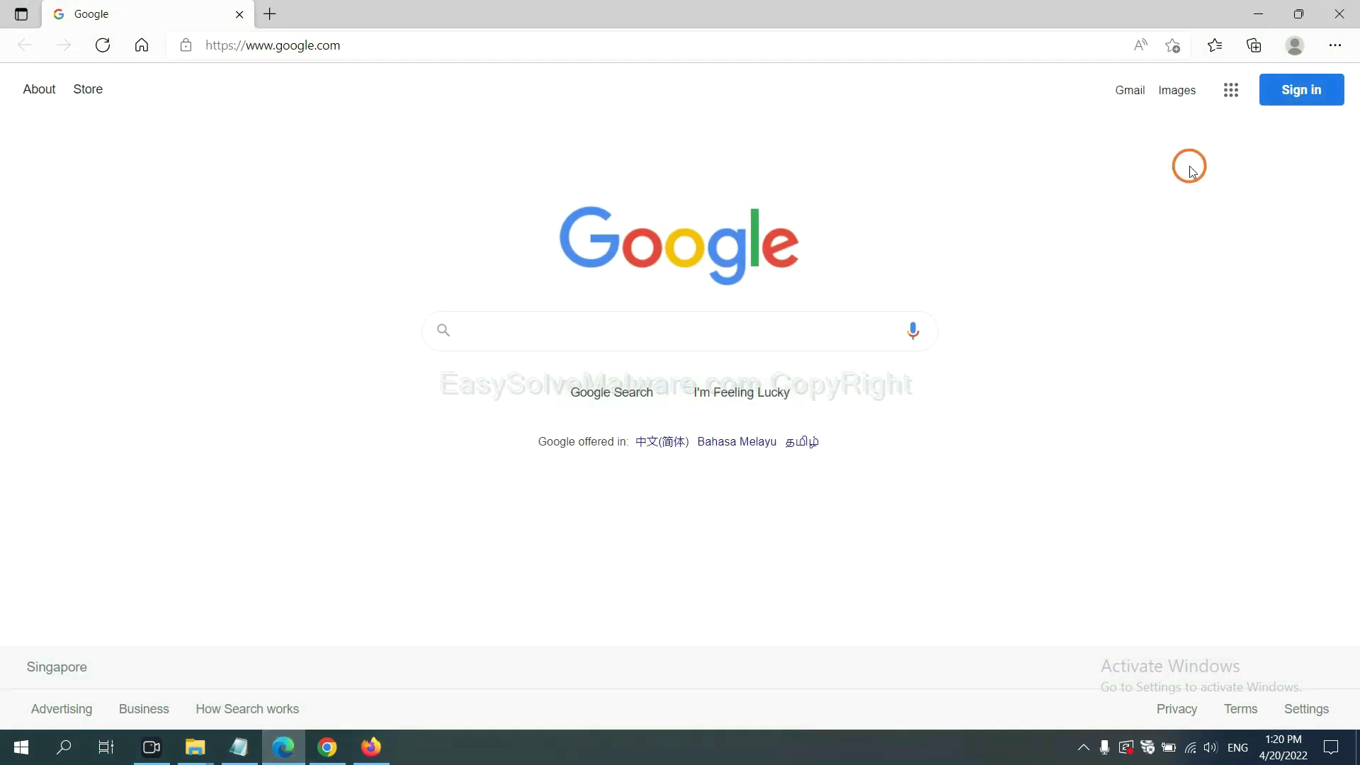
Search Edge's settings for 'reset' and choose 'Restore settings to their default values'.
left_click(1335, 46)
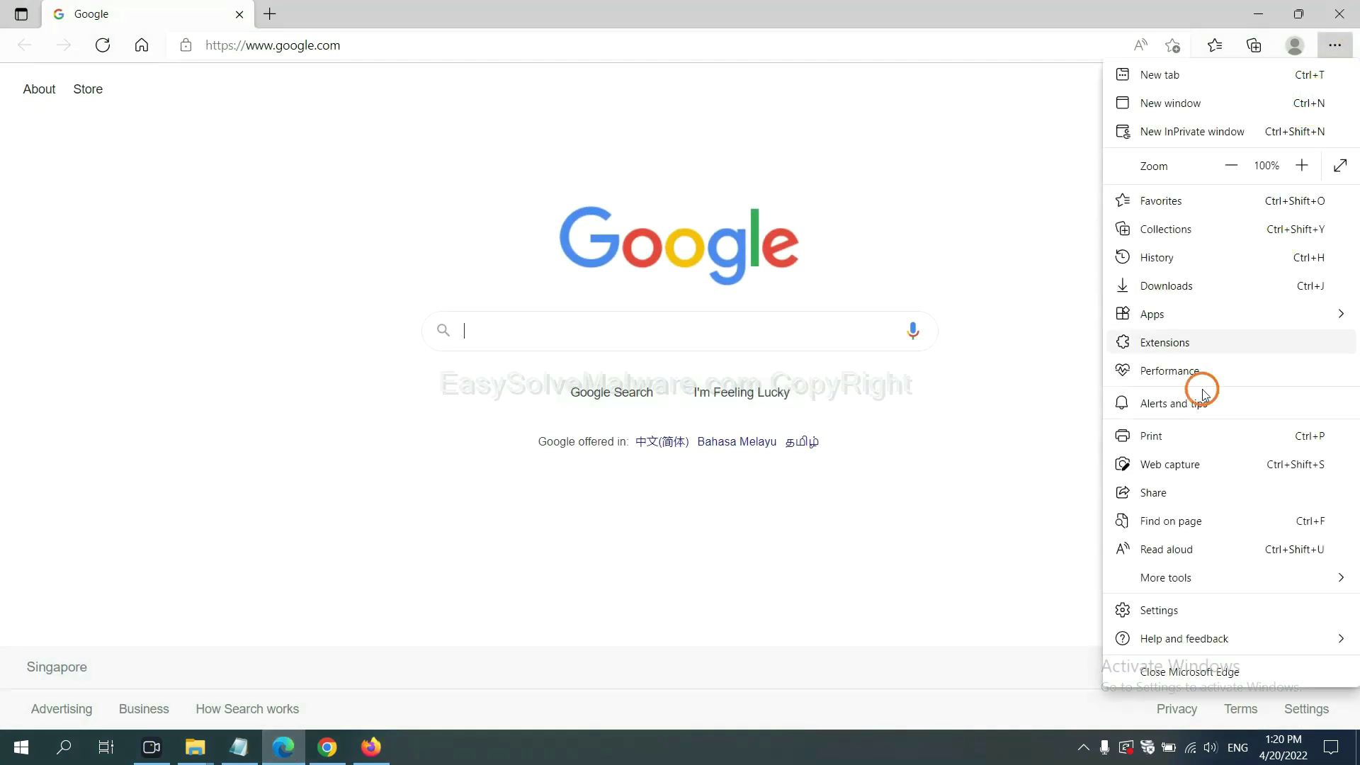
left_click(1172, 611)
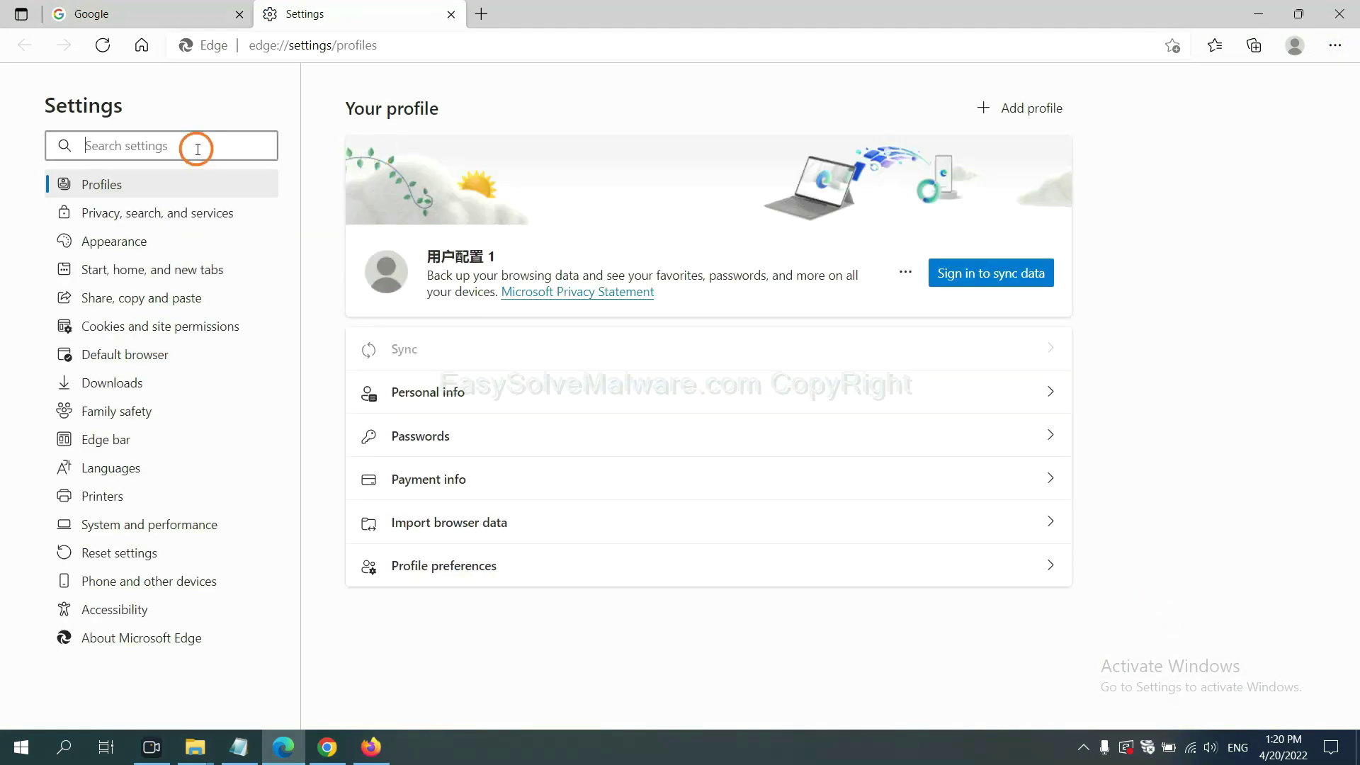
type("reset")
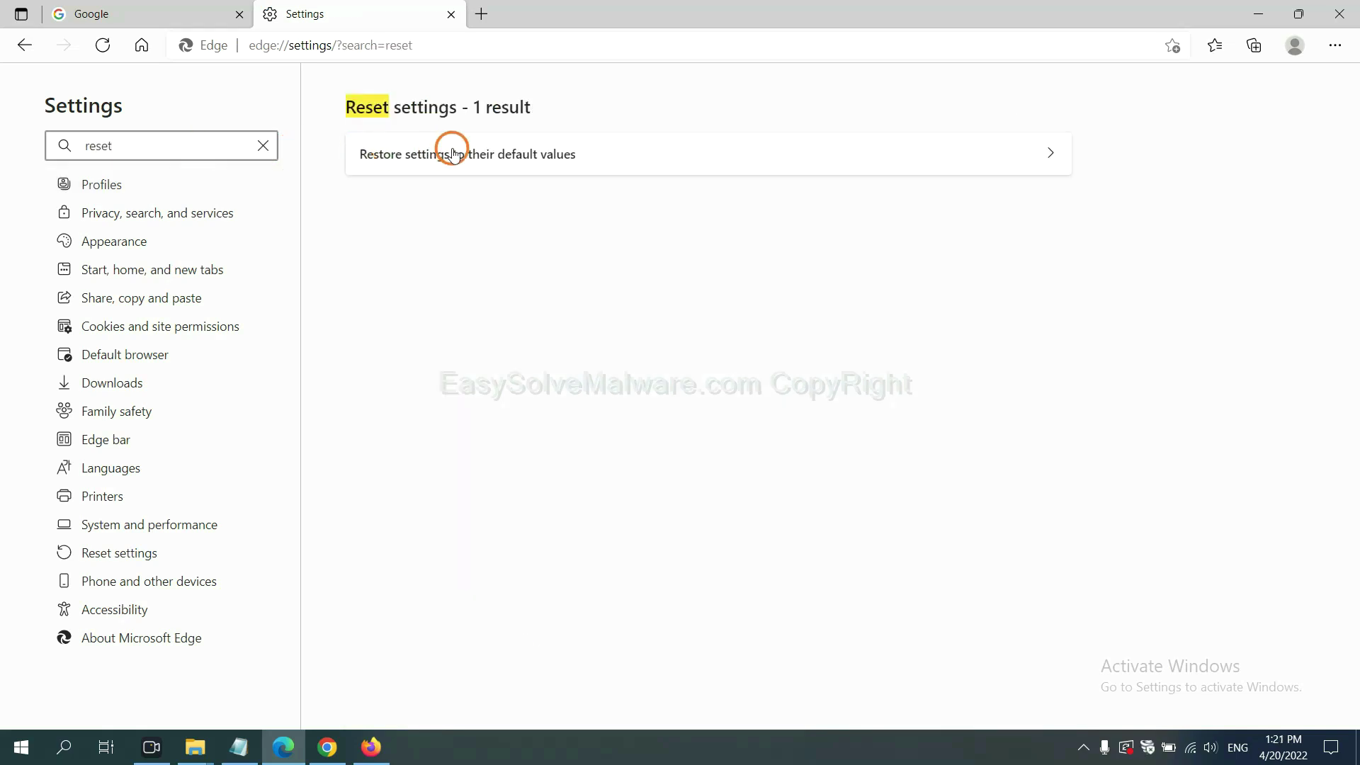
left_click(478, 153)
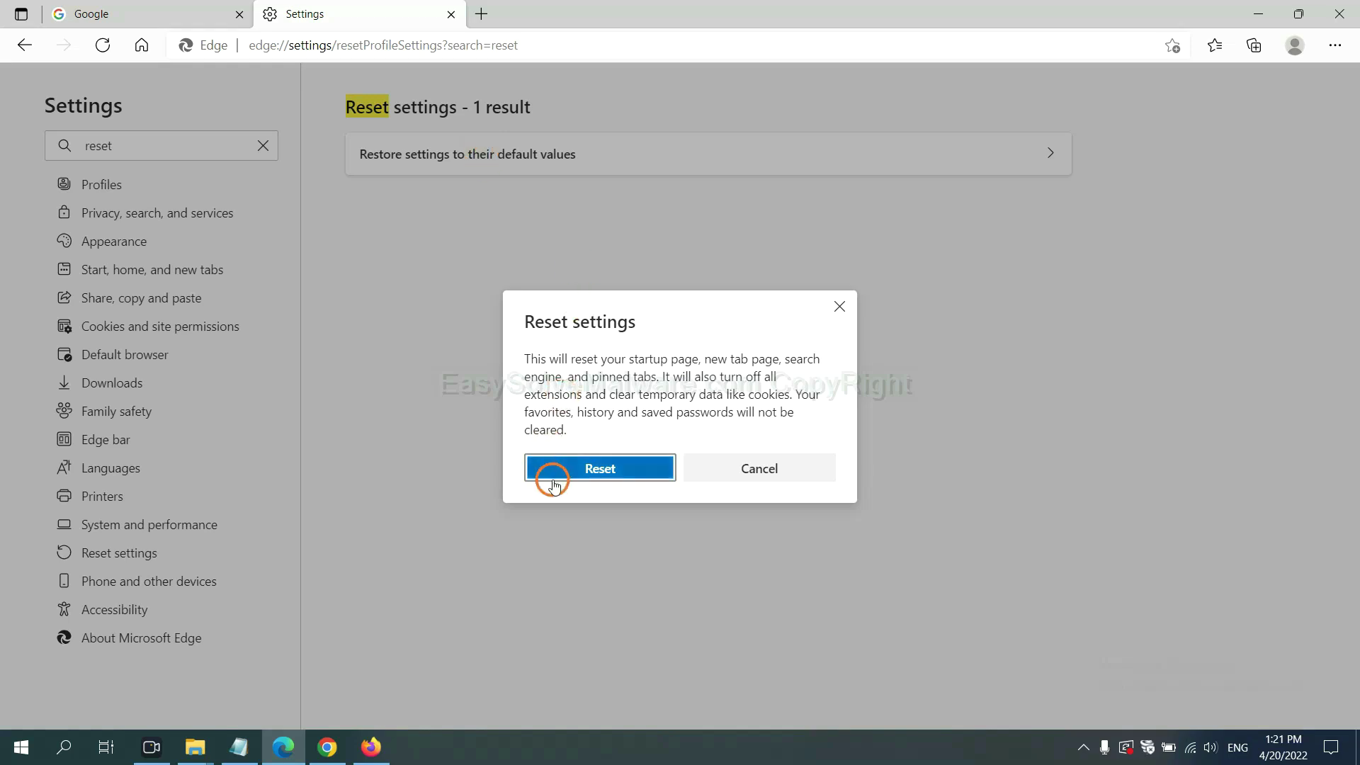